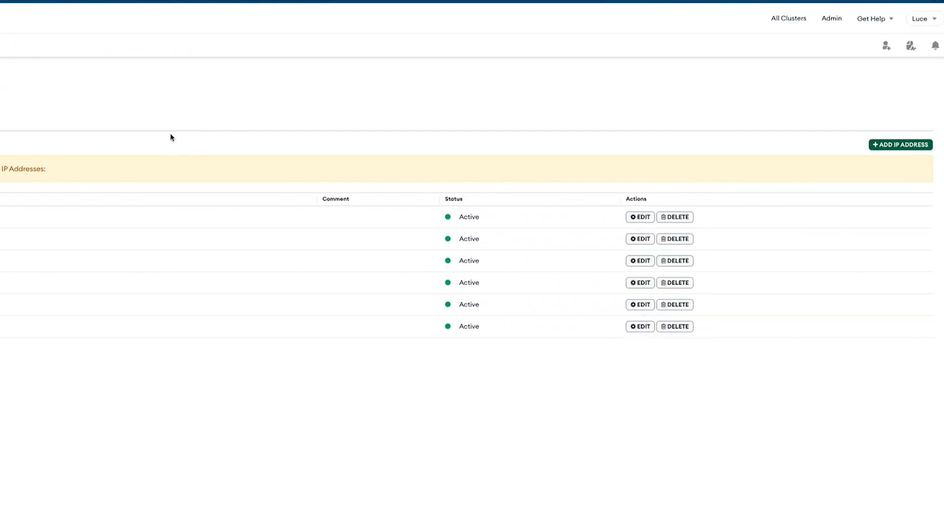
- Add 0.0.0.0 to the Atlas IP access list so any address can connect
{"action": "left_click", "coordinate": [885, 147]}
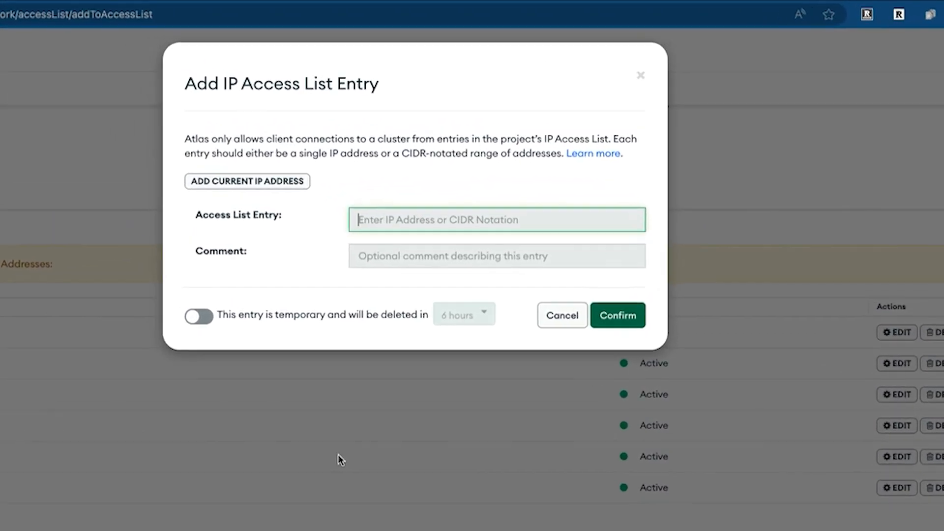
{"action": "type", "text": "0.0.0."}
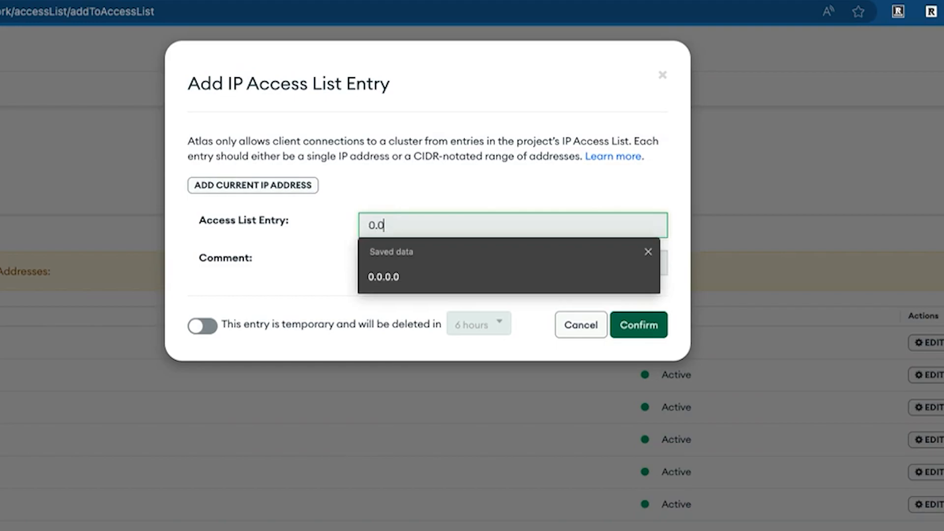
{"action": "type", "text": "0"}
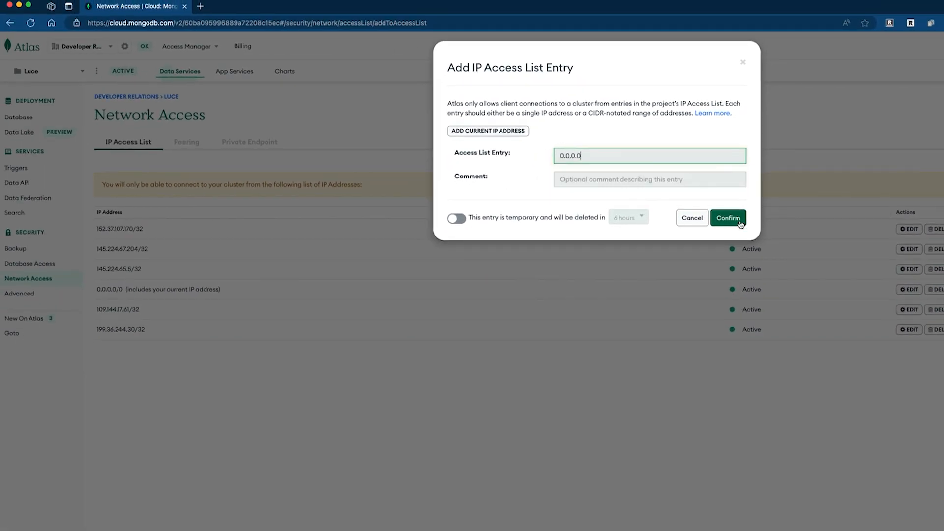
{"action": "left_click", "coordinate": [740, 224]}
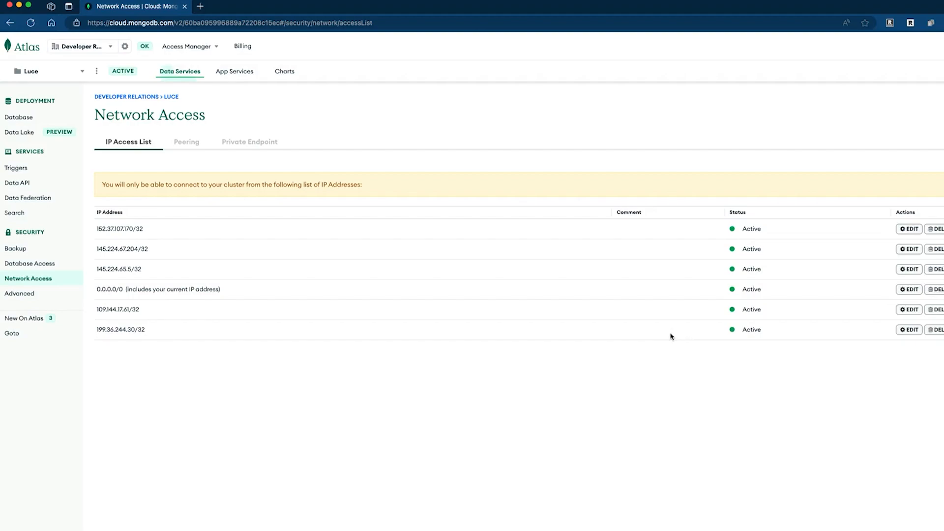
- Highlight the 0.0.0.0/0 access list entry, then clear the highlight
{"action": "left_click_drag", "start_coordinate": [234, 290], "coordinate": [98, 290]}
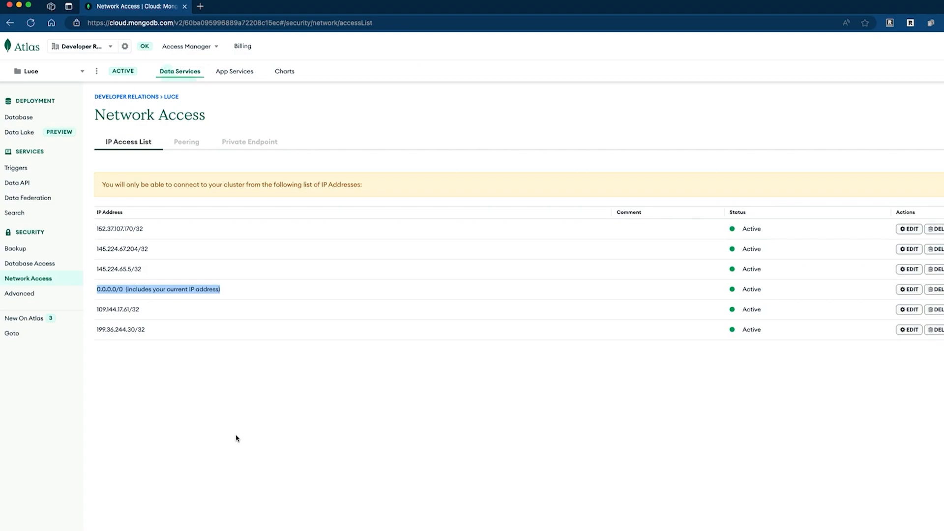
{"action": "left_click", "coordinate": [236, 438]}
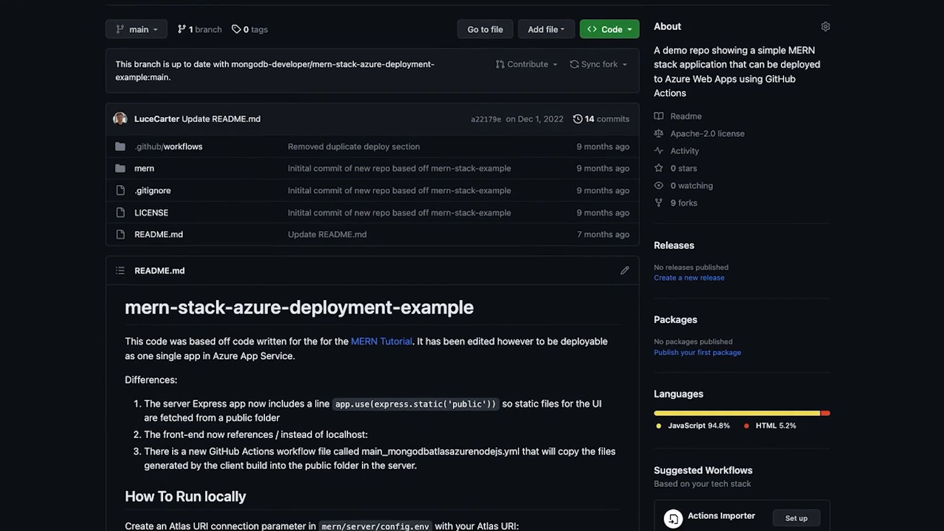
- Browse to mern/server/db, view conn.js, then return to the db folder listing
{"action": "scroll", "coordinate": [472, 266], "scroll_direction": "down", "scroll_amount": 2}
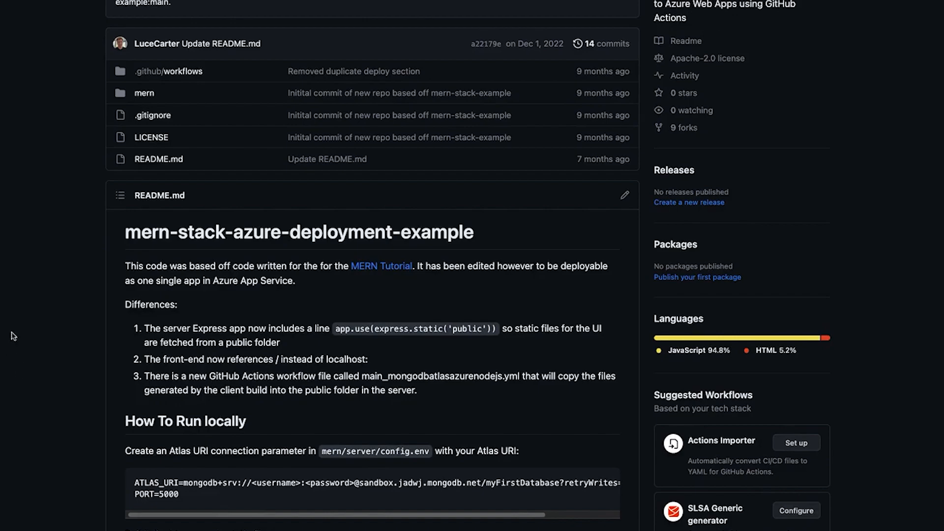
{"action": "scroll", "coordinate": [1, 282], "scroll_direction": "up", "scroll_amount": 3}
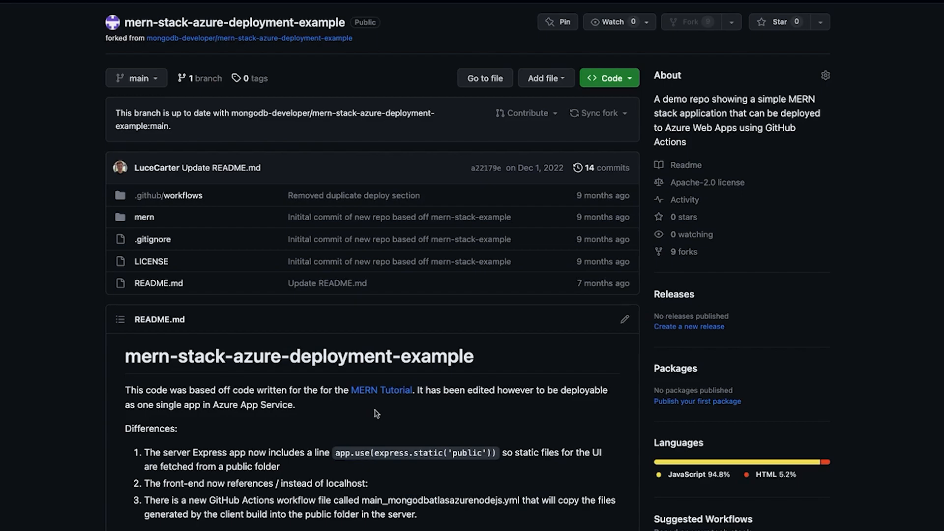
{"action": "left_click", "coordinate": [144, 217]}
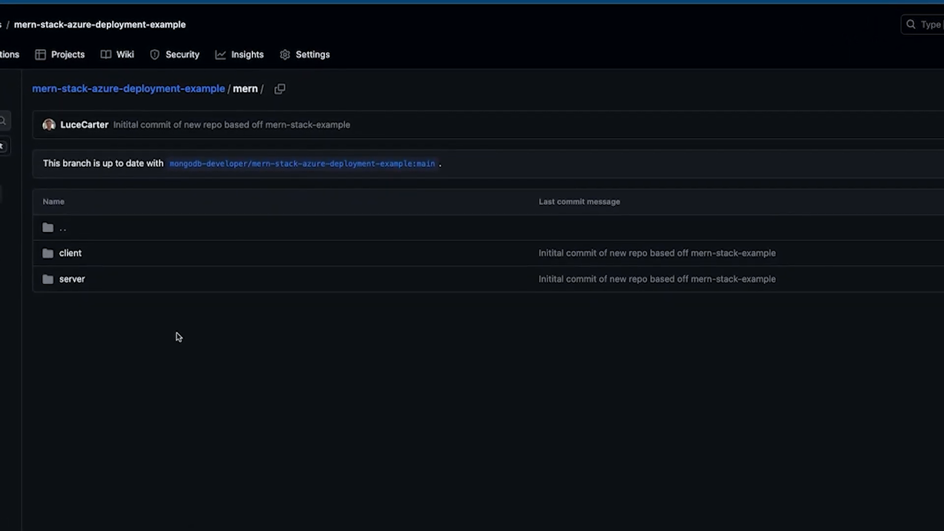
{"action": "left_click", "coordinate": [75, 280]}
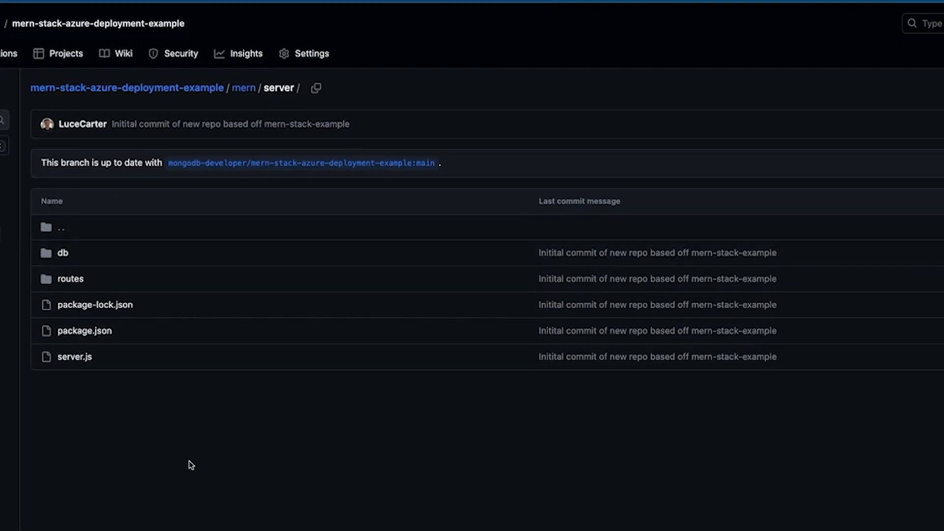
{"action": "left_click", "coordinate": [64, 258]}
{"action": "left_click", "coordinate": [71, 251]}
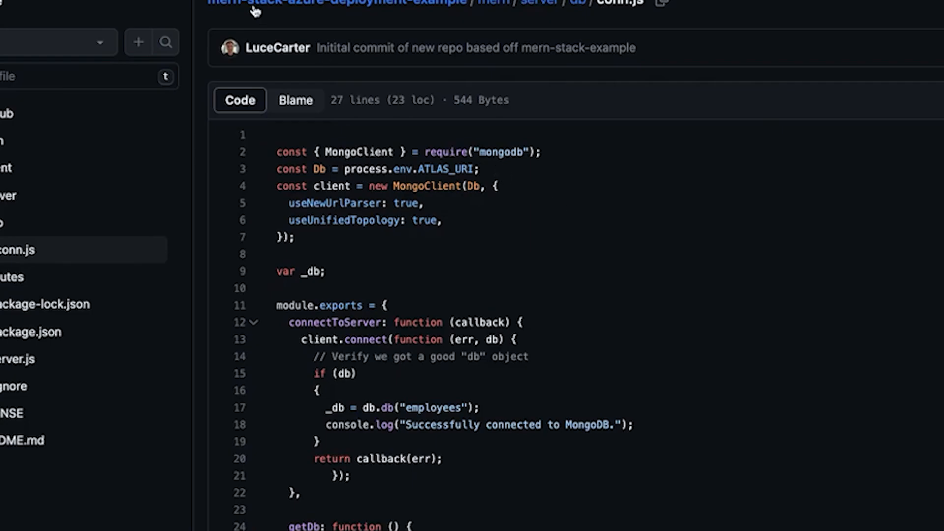
{"action": "left_click", "coordinate": [577, 2]}
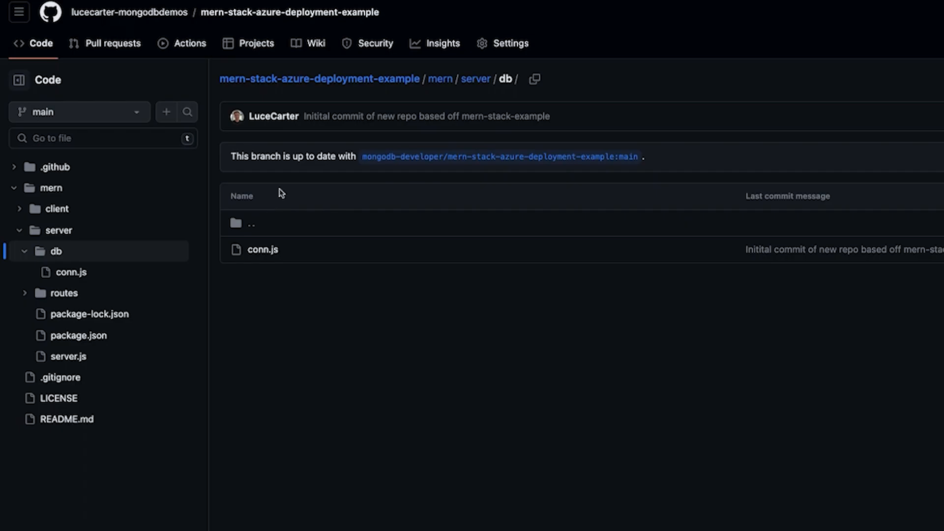
- Browse from the repository root to mern/client/src/components, then switch to the React app
{"action": "left_click", "coordinate": [365, 77]}
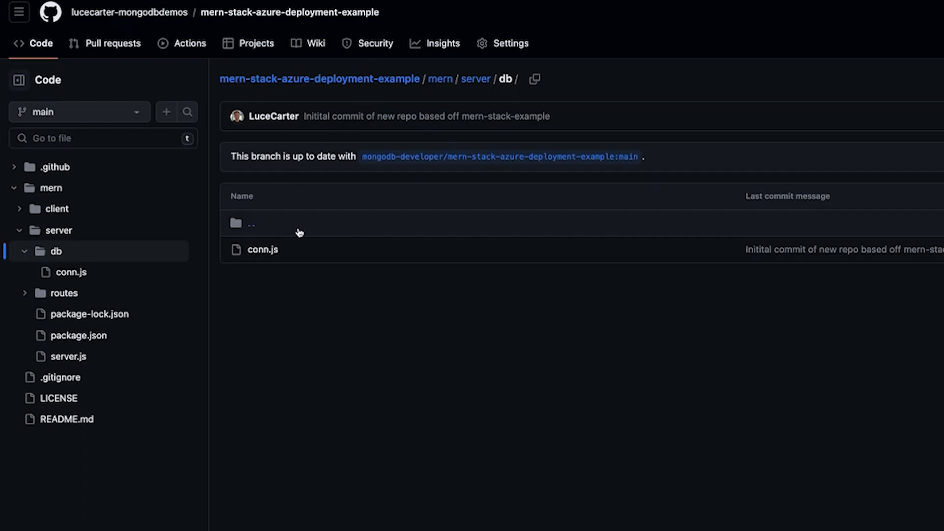
{"action": "left_click", "coordinate": [401, 295]}
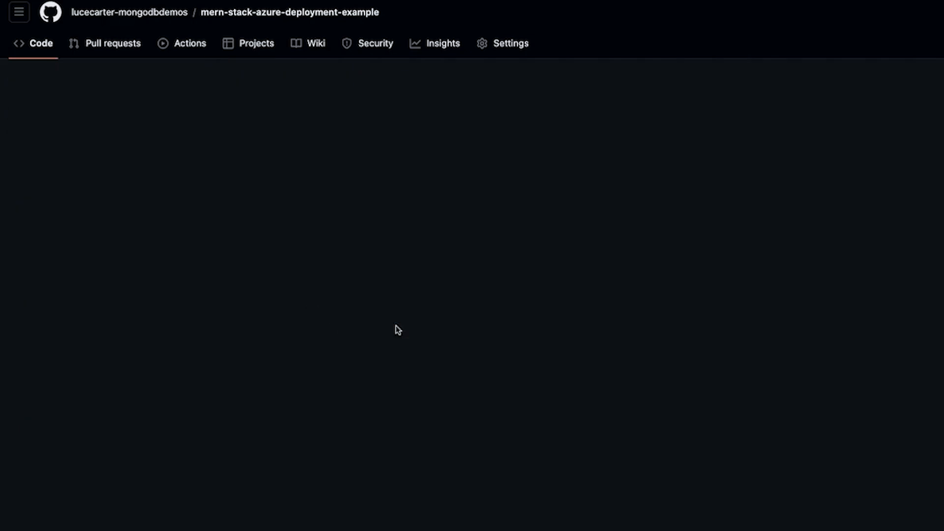
{"action": "left_click", "coordinate": [259, 249]}
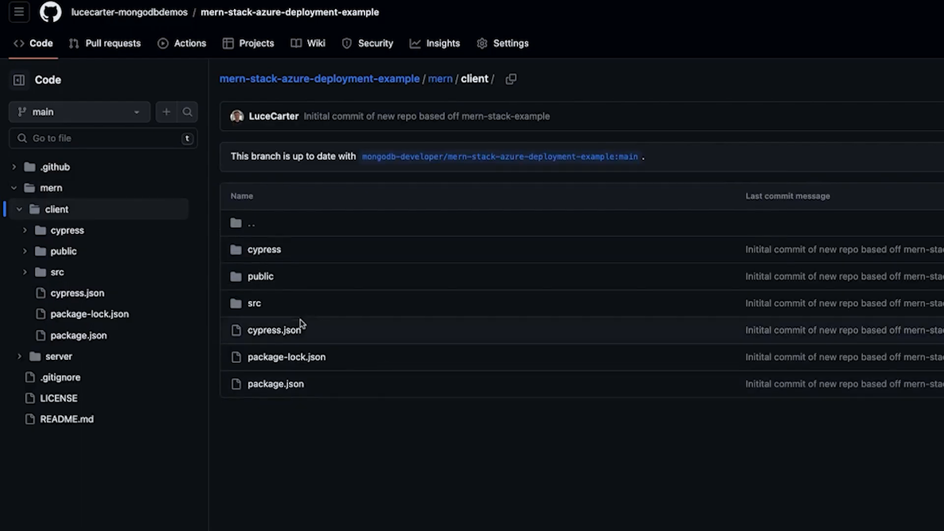
{"action": "left_click", "coordinate": [253, 301]}
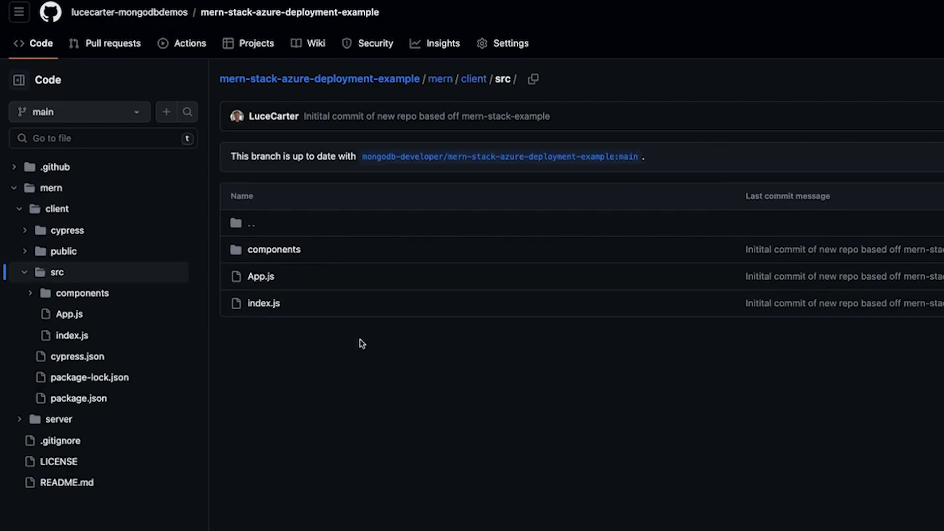
{"action": "left_click", "coordinate": [265, 253]}
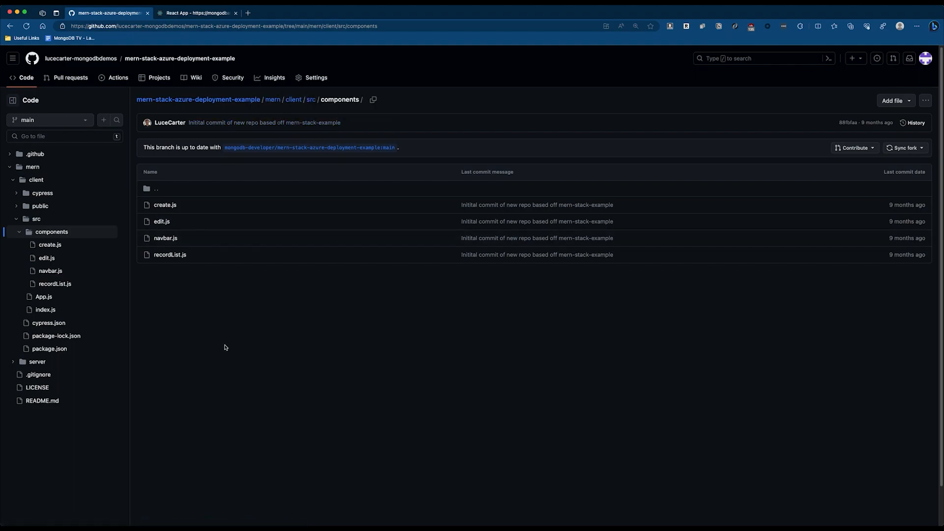
{"action": "left_click", "coordinate": [173, 13]}
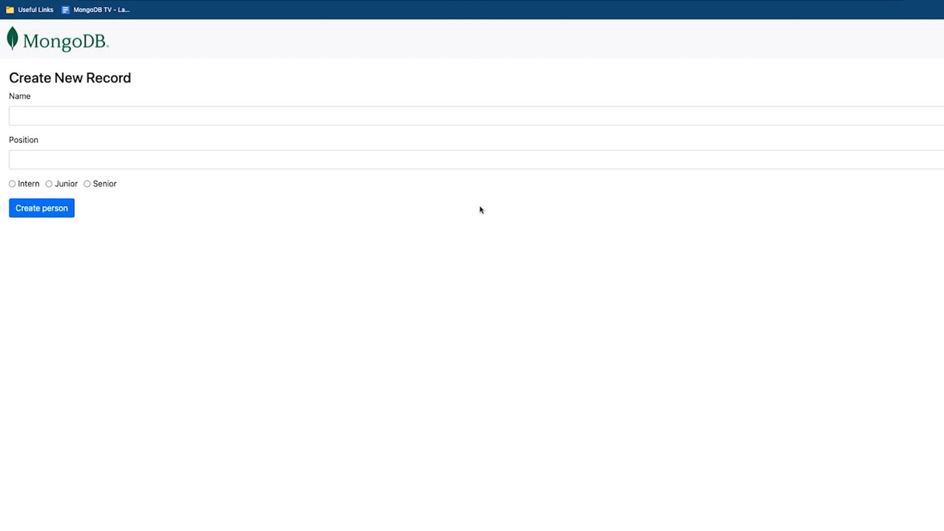
- Create a Junior Developer Advocate employee record, entering the employee's name
{"action": "left_click", "coordinate": [222, 115]}
{"action": "type", "text": "Luce"}
{"action": "left_click", "coordinate": [108, 153]}
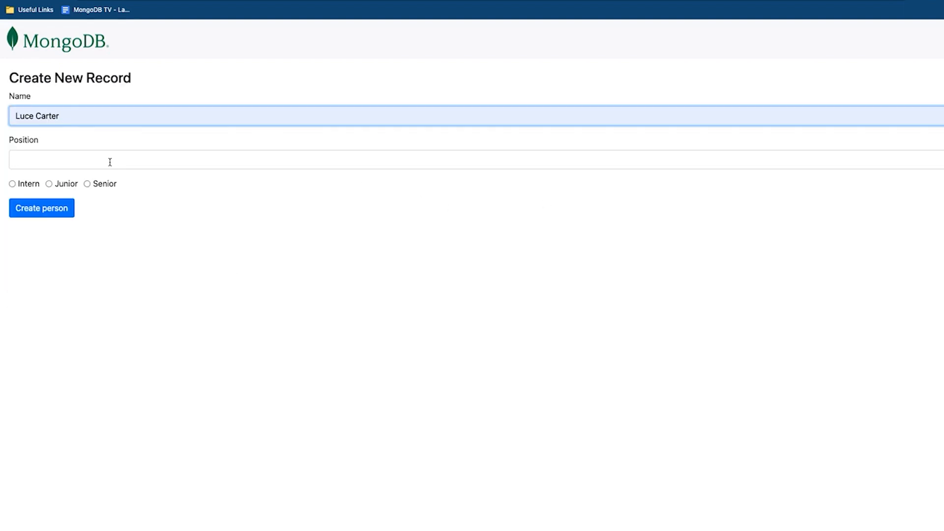
{"action": "left_click", "coordinate": [109, 161]}
{"action": "left_click", "coordinate": [65, 196]}
{"action": "left_click", "coordinate": [61, 188]}
{"action": "left_click", "coordinate": [50, 209]}
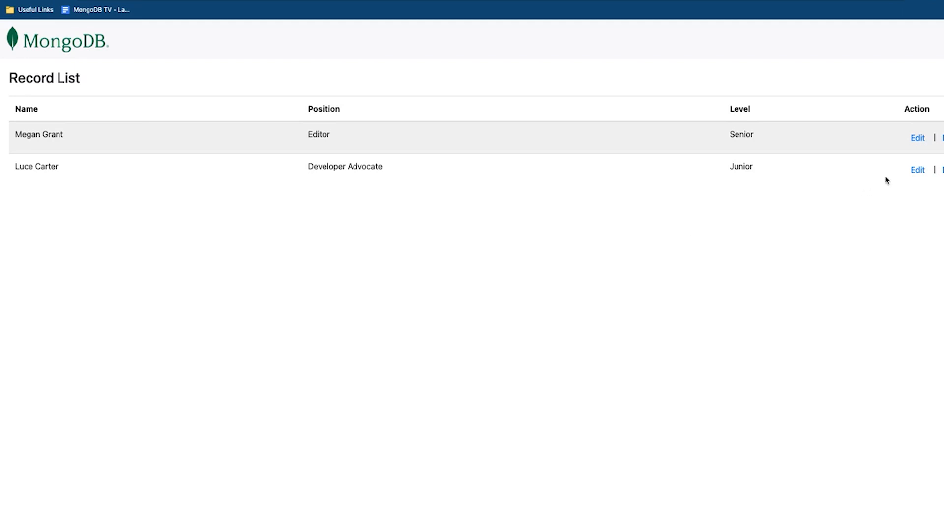
- Promote the new record to Senior, save it, then delete it
{"action": "left_click", "coordinate": [918, 170]}
{"action": "left_click", "coordinate": [98, 184]}
{"action": "left_click", "coordinate": [65, 218]}
{"action": "left_click", "coordinate": [943, 170]}
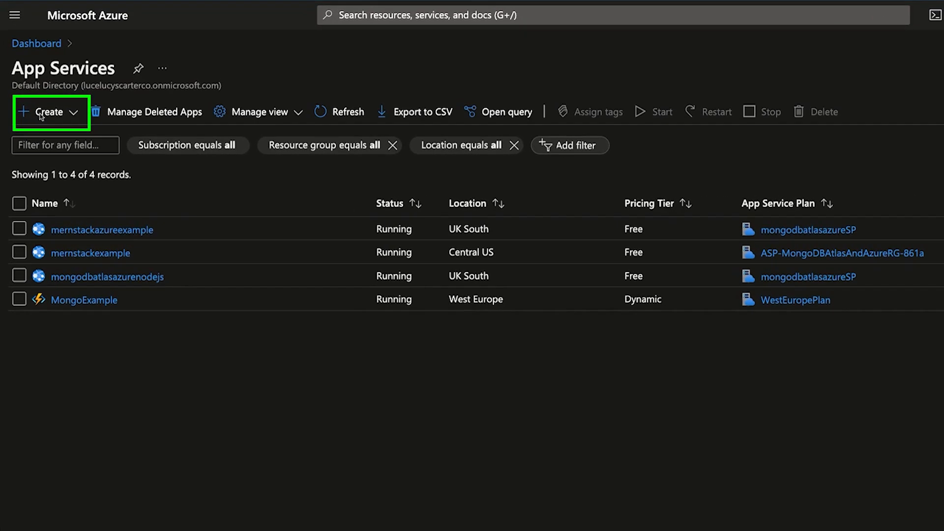
- Start a new Web App using MongoDBAtlasPlaygroundRG as its resource group
{"action": "left_click", "coordinate": [42, 114]}
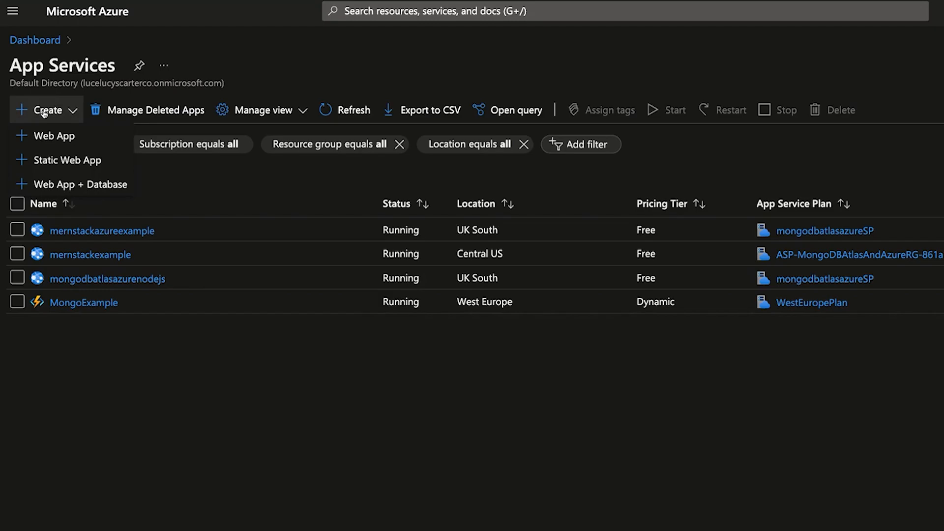
{"action": "left_click", "coordinate": [45, 134]}
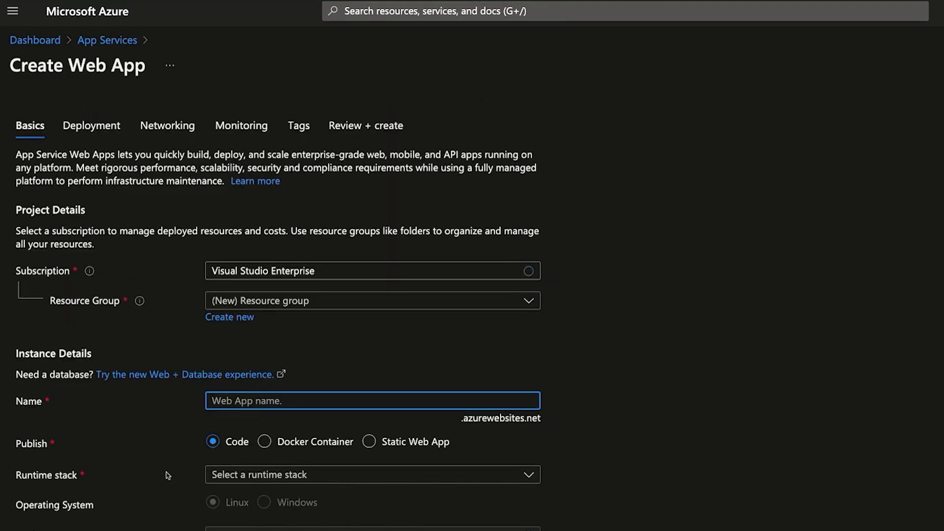
{"action": "left_click", "coordinate": [295, 302]}
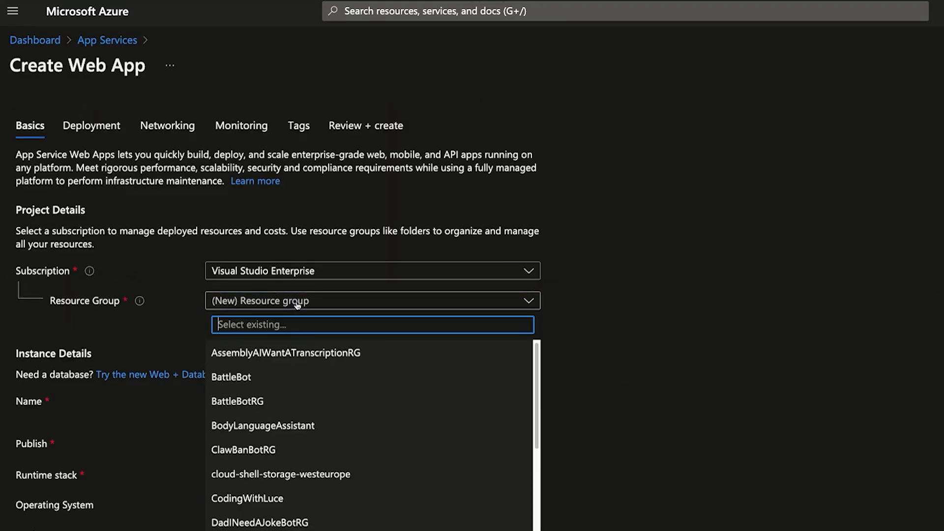
{"action": "scroll", "coordinate": [369, 435], "scroll_direction": "down", "scroll_amount": 5}
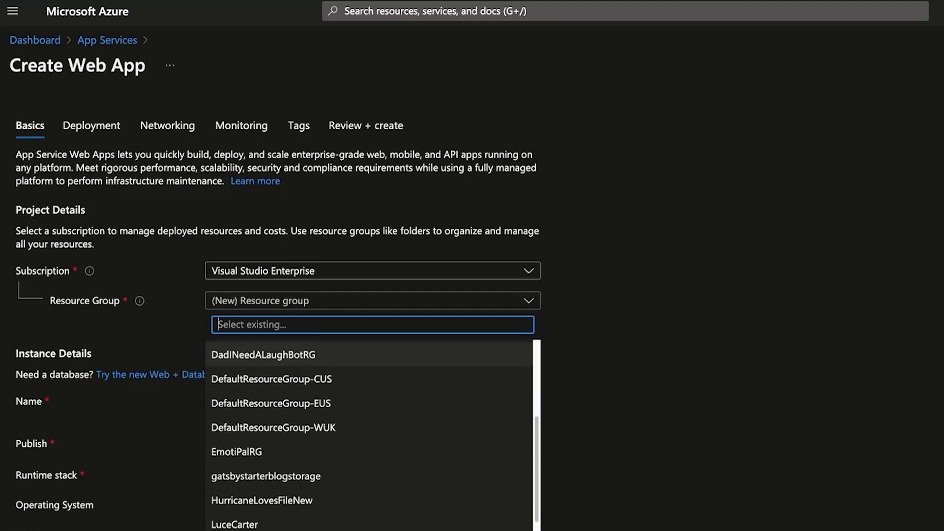
{"action": "left_click", "coordinate": [369, 530]}
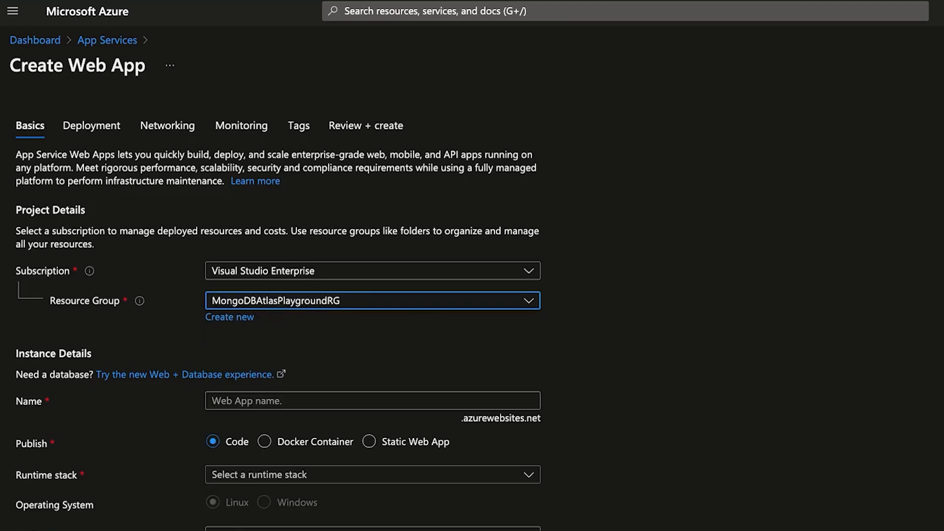
{"action": "left_click", "coordinate": [683, 412]}
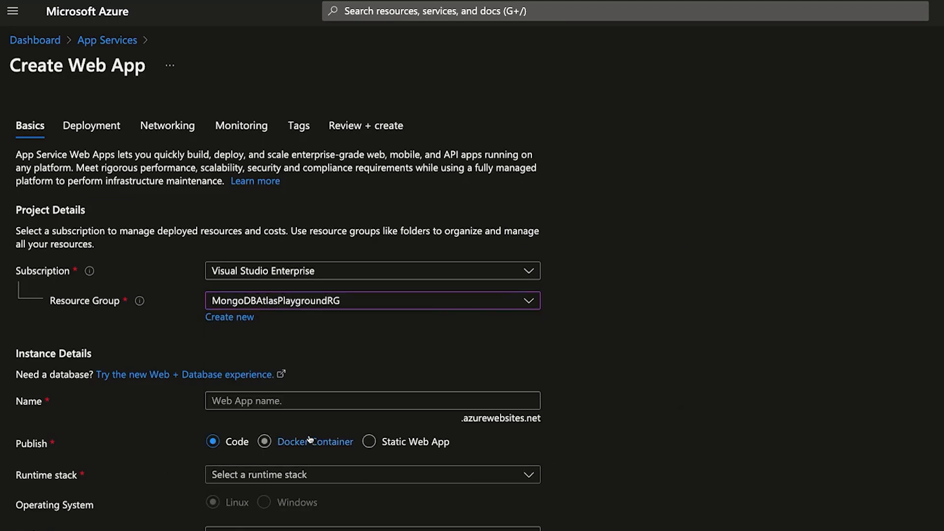
- Name the web app mernstackexamplenodejs, correcting the typo
{"action": "left_click", "coordinate": [316, 406]}
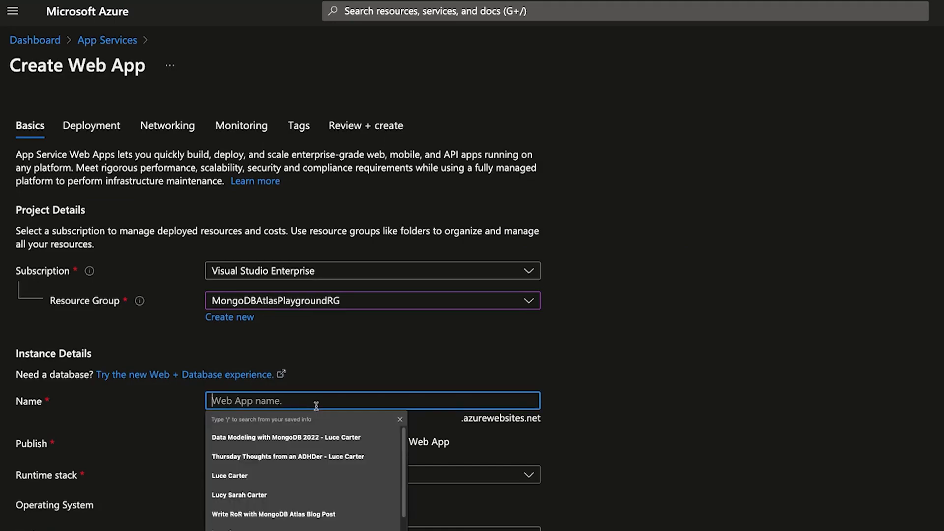
{"action": "type", "text": "mern"}
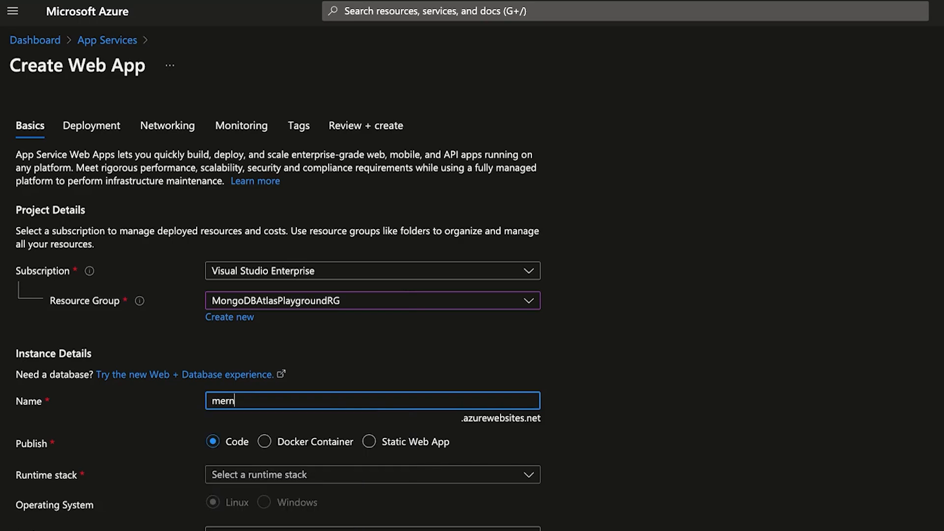
{"action": "type", "text": "stackexample"}
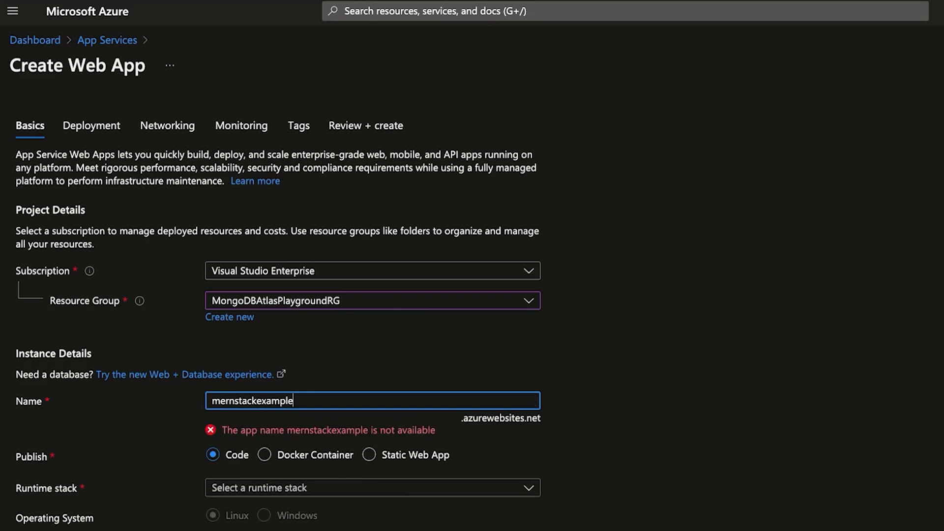
{"action": "type", "text": "nodejs"}
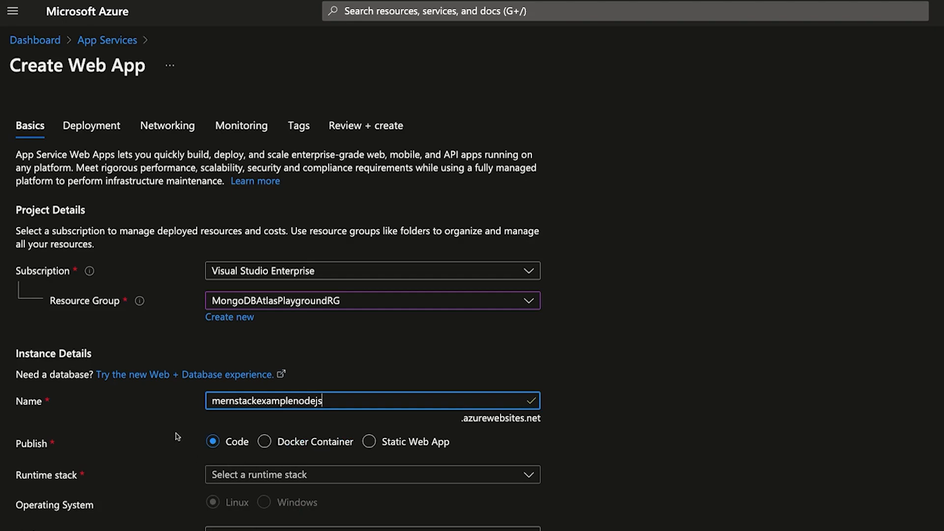
- Set the web app's runtime stack to Node 16 LTS
{"action": "left_click", "coordinate": [296, 475]}
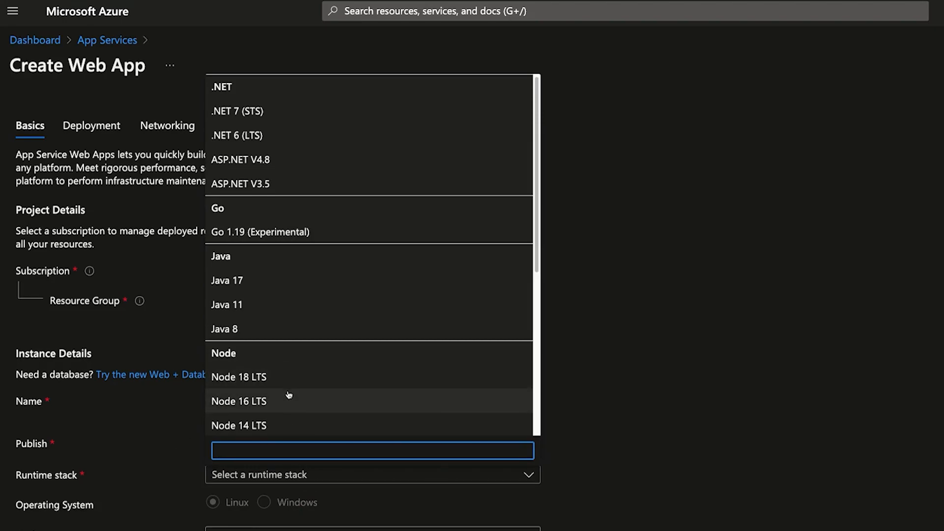
{"action": "left_click", "coordinate": [289, 395]}
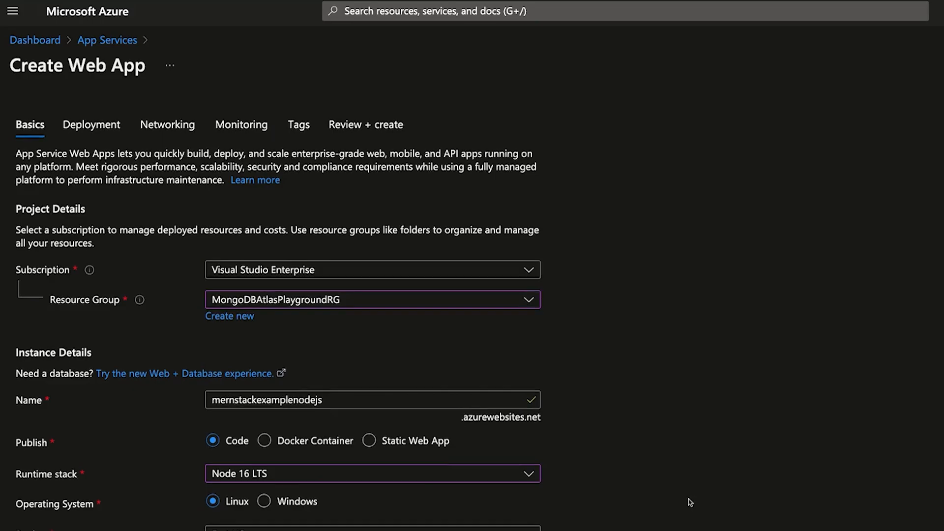
{"action": "scroll", "coordinate": [690, 501], "scroll_direction": "down", "scroll_amount": 1}
{"action": "scroll", "coordinate": [690, 501], "scroll_direction": "down", "scroll_amount": 2}
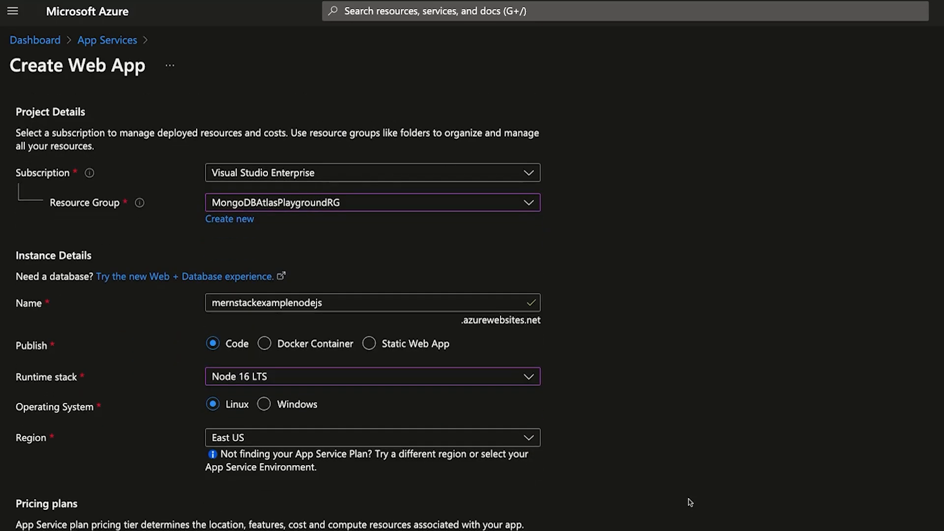
- Set the web app's region to UK South
{"action": "left_click", "coordinate": [451, 441]}
{"action": "left_click", "coordinate": [677, 439]}
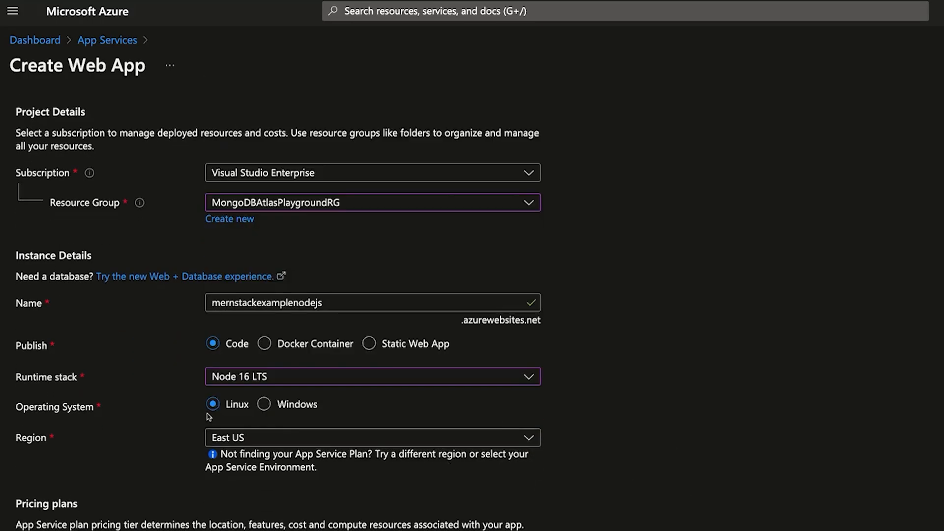
{"action": "left_click", "coordinate": [325, 442]}
{"action": "scroll", "coordinate": [381, 328], "scroll_direction": "down", "scroll_amount": 10}
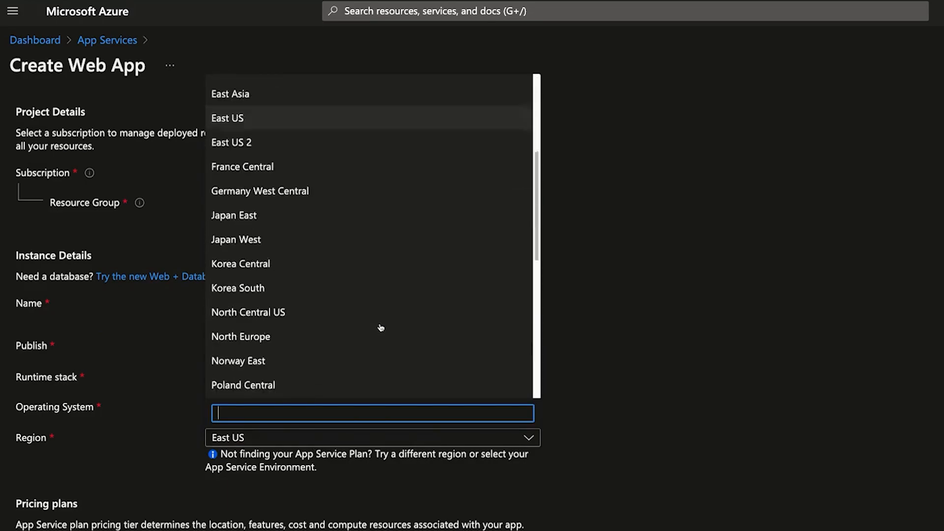
{"action": "left_click", "coordinate": [295, 212]}
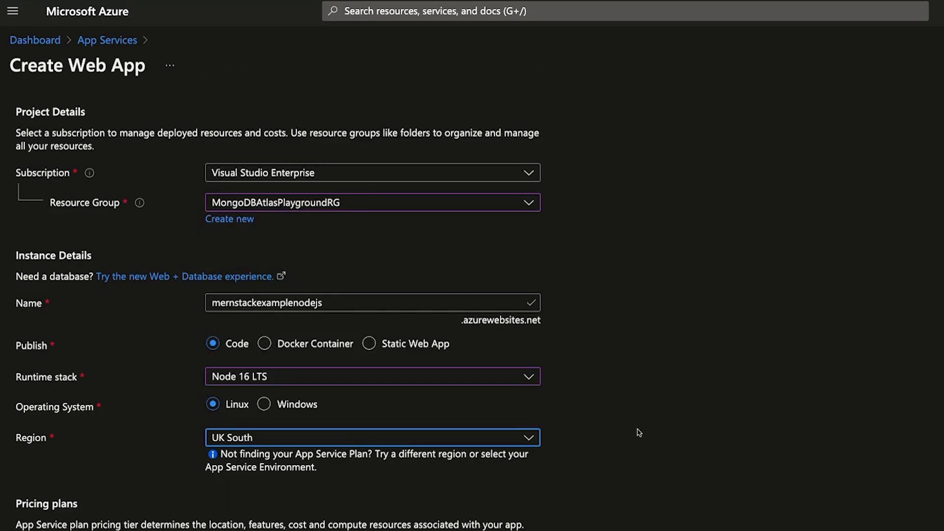
{"action": "scroll", "coordinate": [639, 433], "scroll_direction": "down", "scroll_amount": 4}
- Choose the free mongodbatlasazureSP (F1) Linux plan and go to the review summary
{"action": "left_click", "coordinate": [361, 376]}
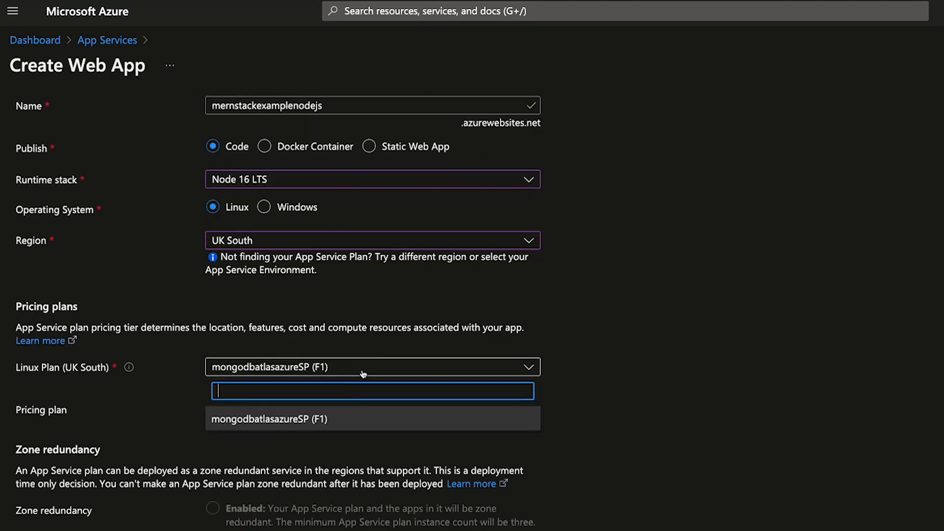
{"action": "left_click", "coordinate": [346, 422]}
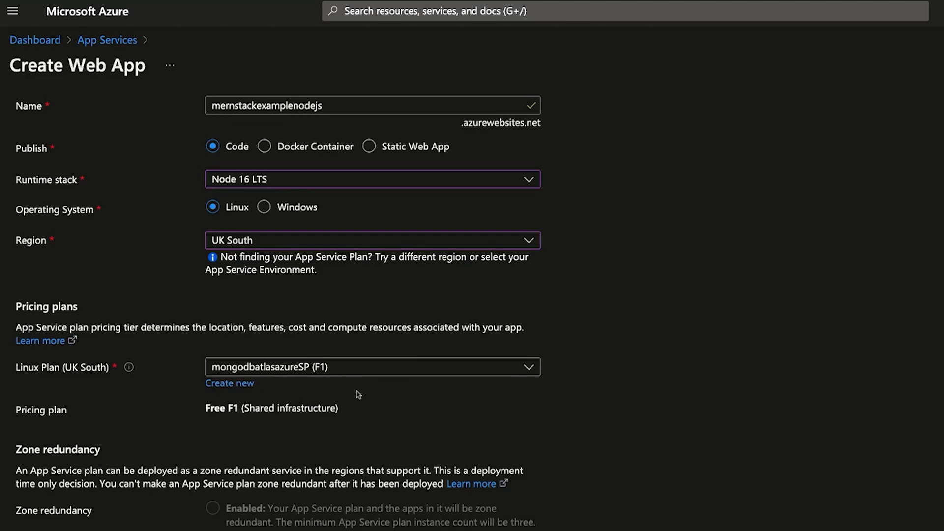
{"action": "scroll", "coordinate": [396, 377], "scroll_direction": "down", "scroll_amount": 2}
{"action": "scroll", "coordinate": [396, 377], "scroll_direction": "down", "scroll_amount": 2}
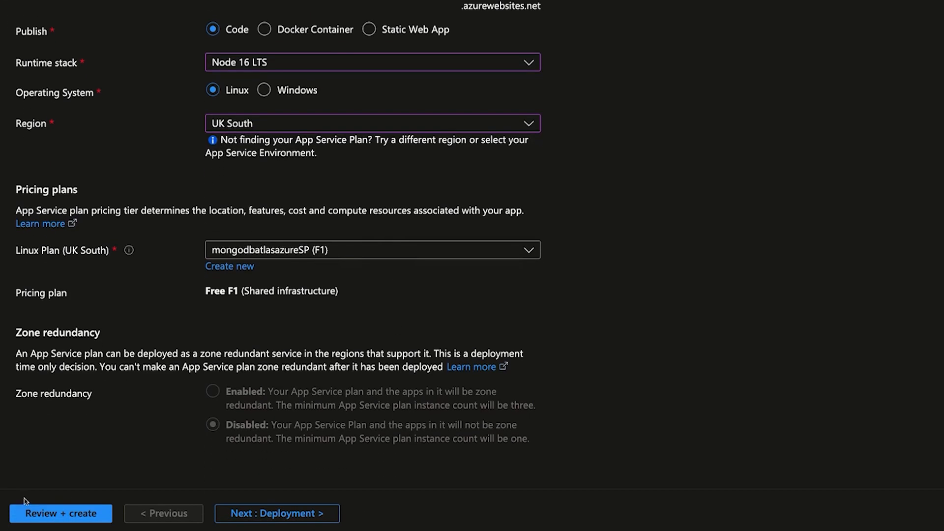
{"action": "left_click", "coordinate": [29, 511]}
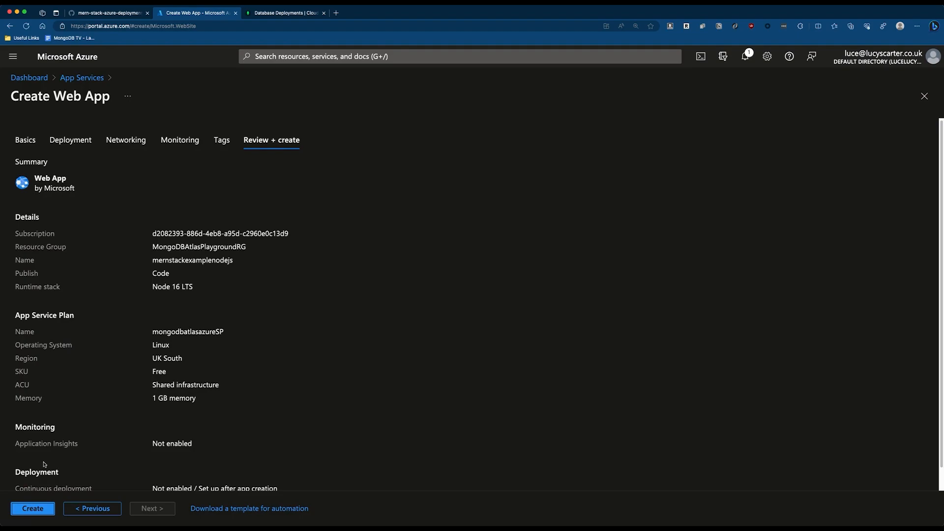
- Create the mernstackexamplenodejs web app and open it once deployment finishes
{"action": "scroll", "coordinate": [180, 385], "scroll_direction": "down", "scroll_amount": 1}
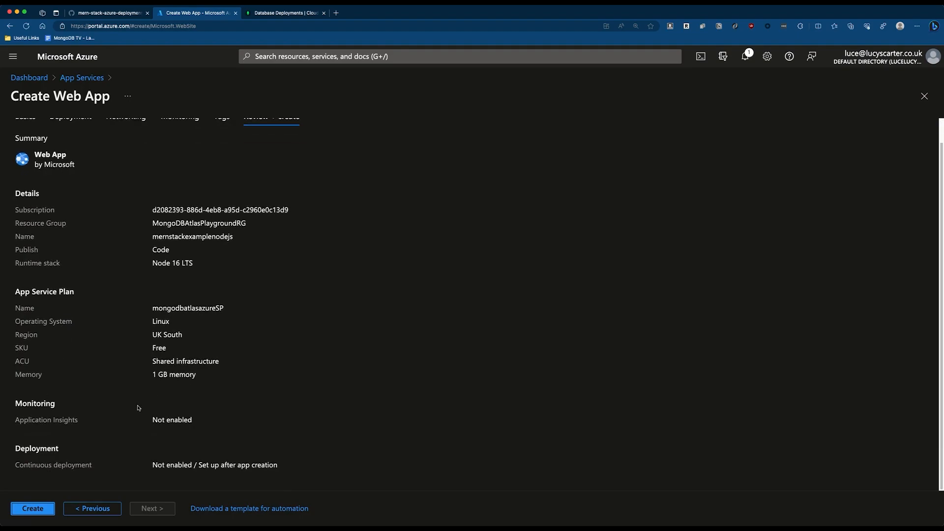
{"action": "left_click", "coordinate": [40, 508]}
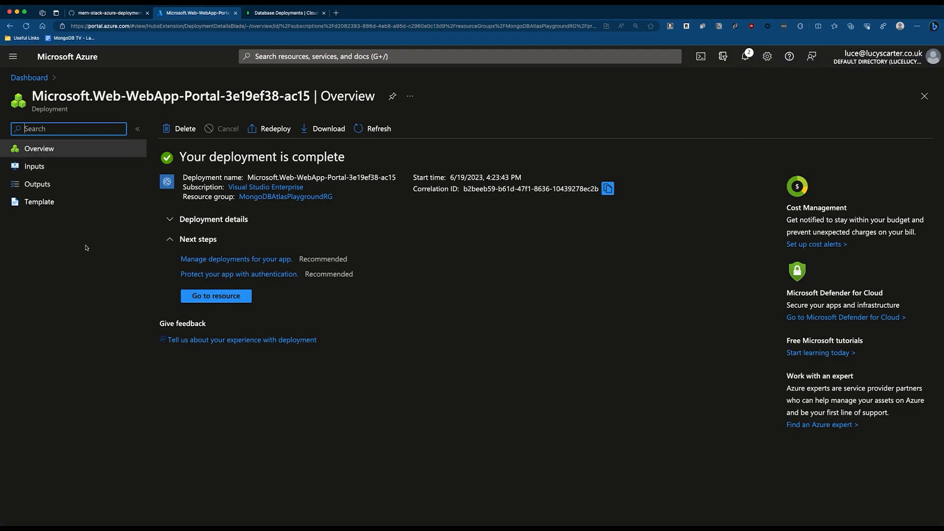
{"action": "left_click", "coordinate": [217, 296]}
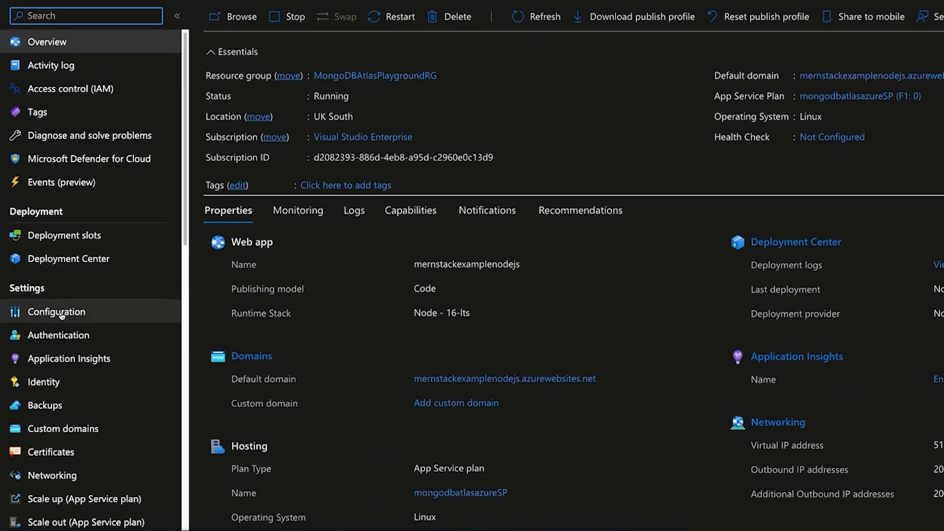
- Add a new application setting named ATLAS_URI in the web app's Configuration
{"action": "left_click", "coordinate": [61, 315]}
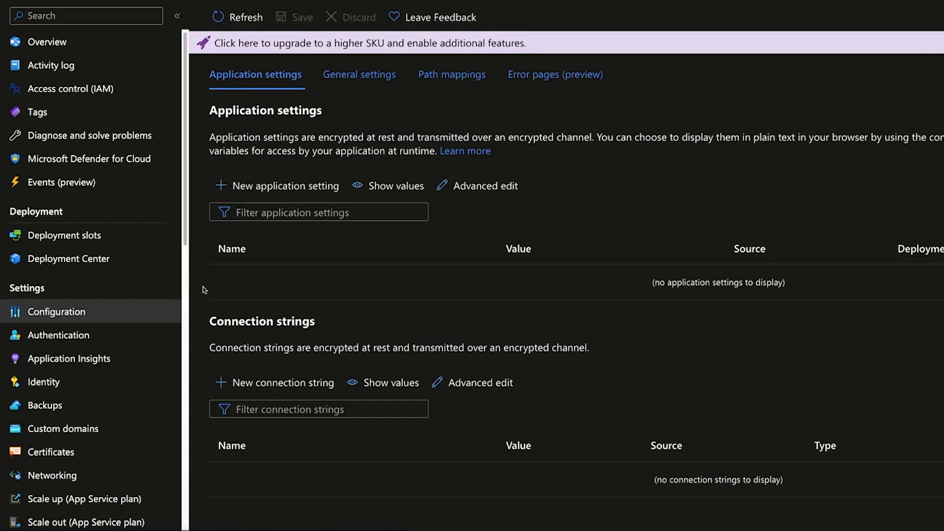
{"action": "left_click", "coordinate": [295, 186]}
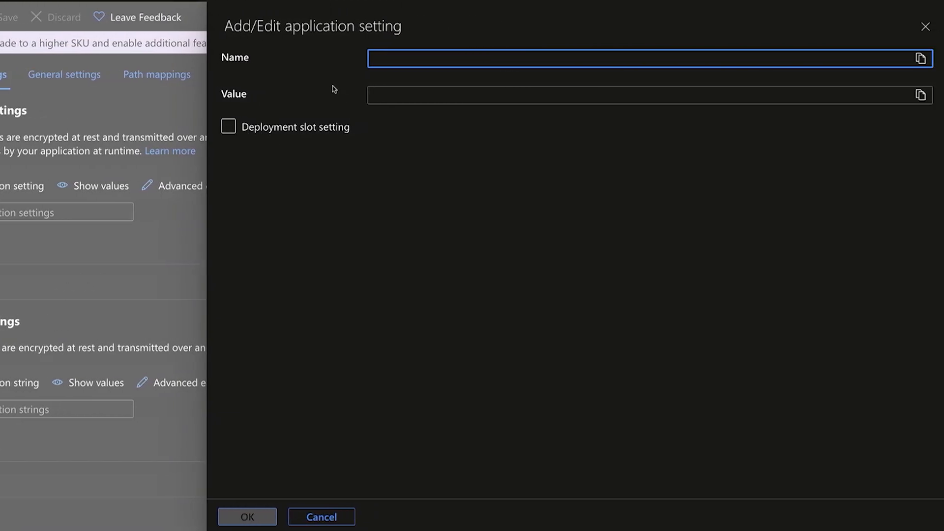
{"action": "type", "text": "ATLAS_URI"}
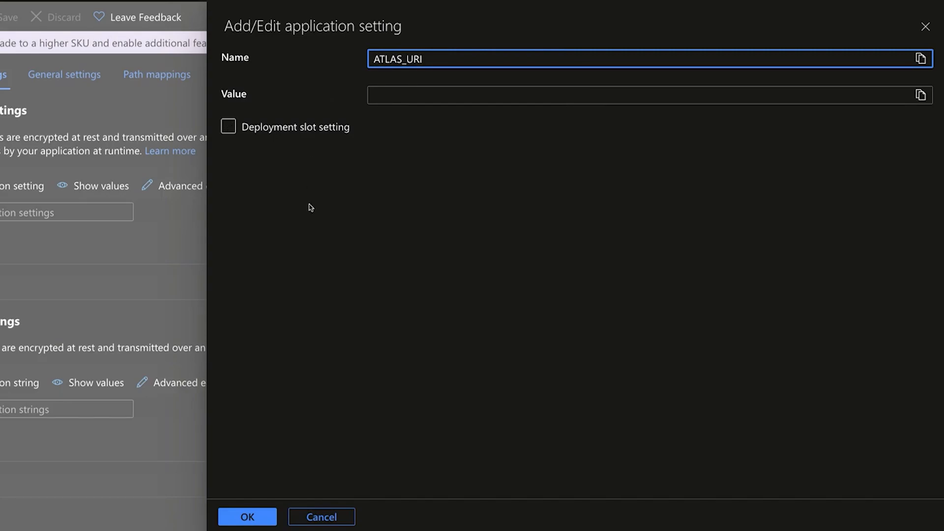
{"action": "left_click", "coordinate": [392, 98]}
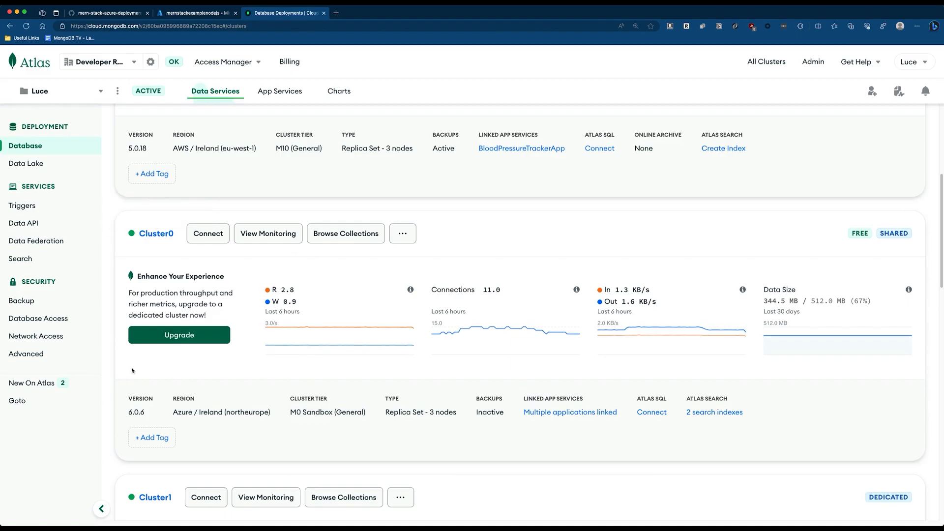
- Copy Cluster0's Node.js driver connection string with Password (SCRAM) auth, then return to Azure
{"action": "left_click", "coordinate": [207, 235]}
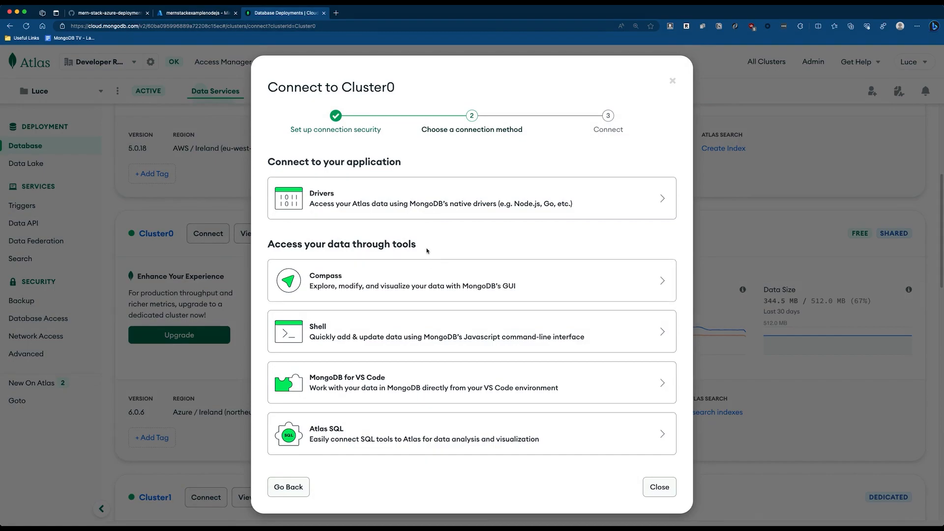
{"action": "left_click", "coordinate": [383, 217]}
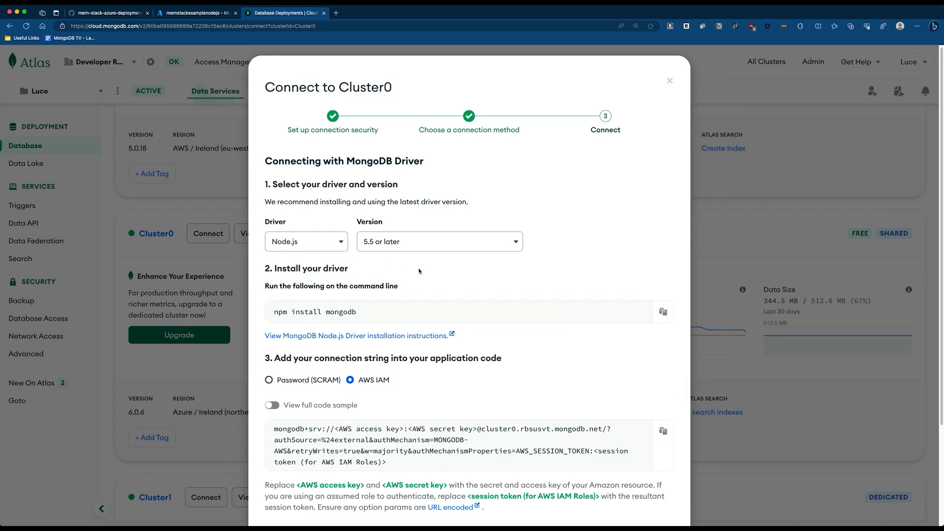
{"action": "scroll", "coordinate": [419, 271], "scroll_direction": "down", "scroll_amount": 3}
{"action": "left_click", "coordinate": [269, 313]}
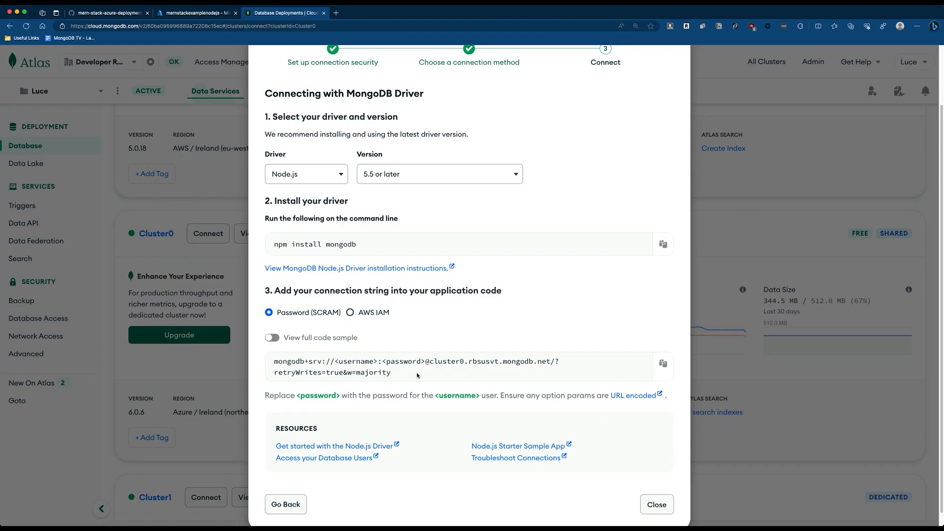
{"action": "left_click", "coordinate": [662, 364]}
{"action": "left_click", "coordinate": [178, 13]}
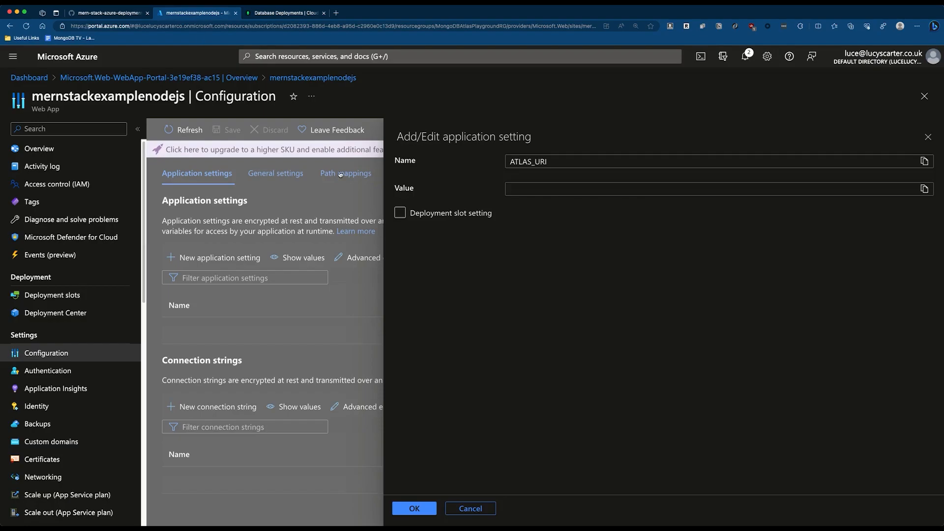
- Enter the copied connection string as the ATLAS_URI value and save the application setting
{"action": "left_click", "coordinate": [529, 188]}
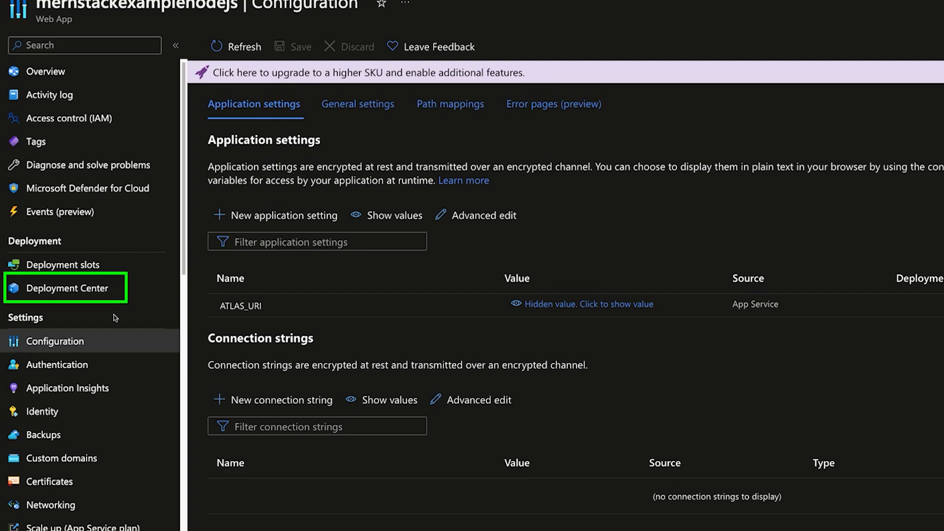
{"action": "left_click", "coordinate": [79, 295]}
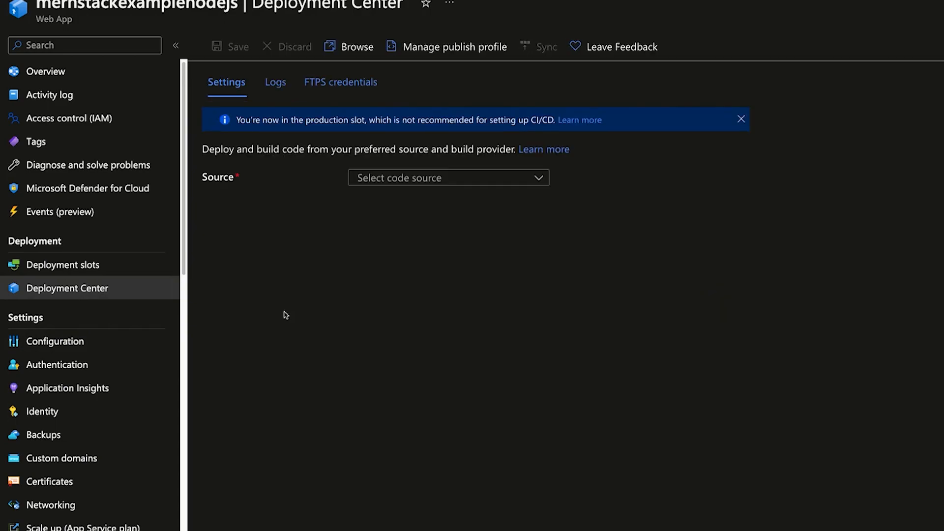
- Choose GitHub as the deployment code source and select the account's own organization
{"action": "left_click", "coordinate": [394, 186]}
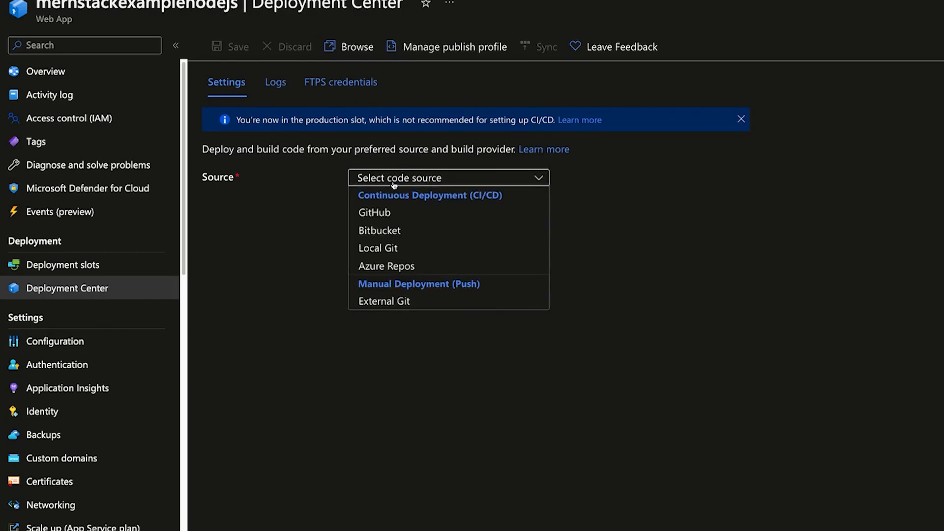
{"action": "left_click", "coordinate": [423, 217]}
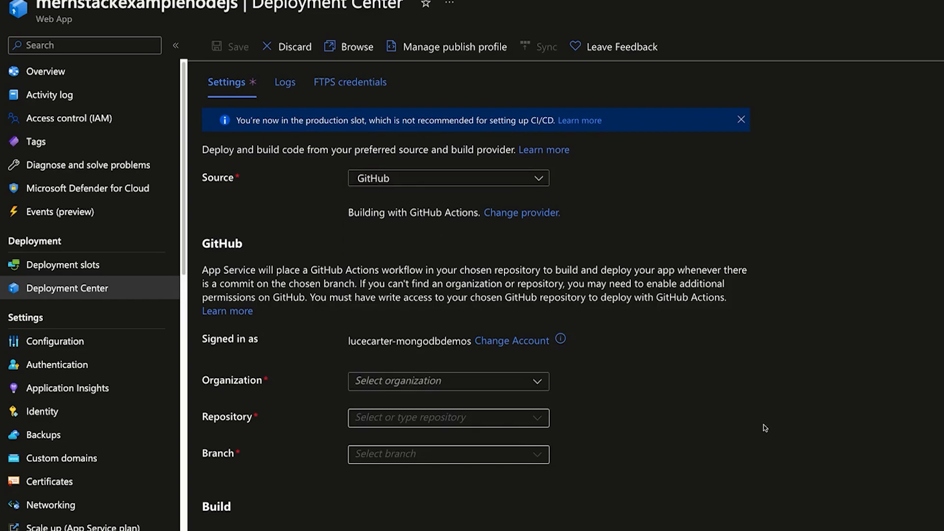
{"action": "scroll", "coordinate": [766, 428], "scroll_direction": "down", "scroll_amount": 1}
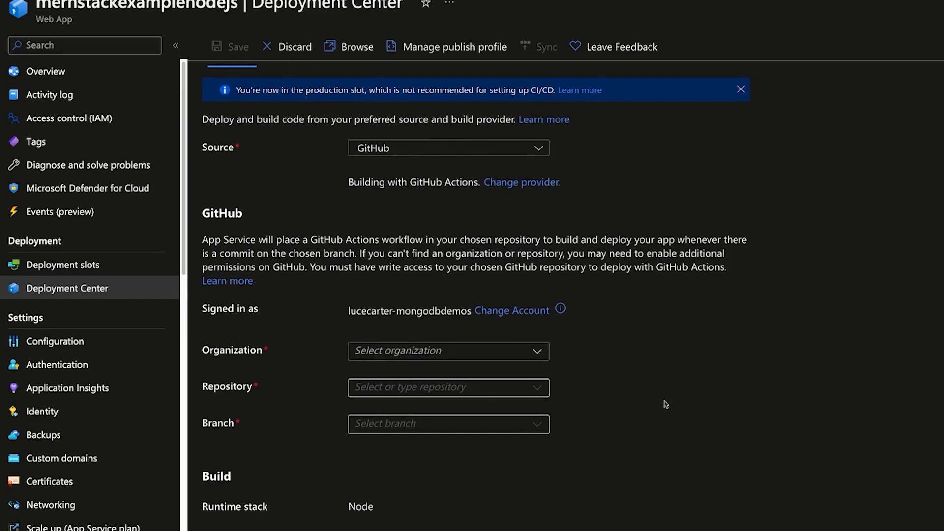
{"action": "left_click", "coordinate": [426, 351]}
{"action": "left_click", "coordinate": [518, 367]}
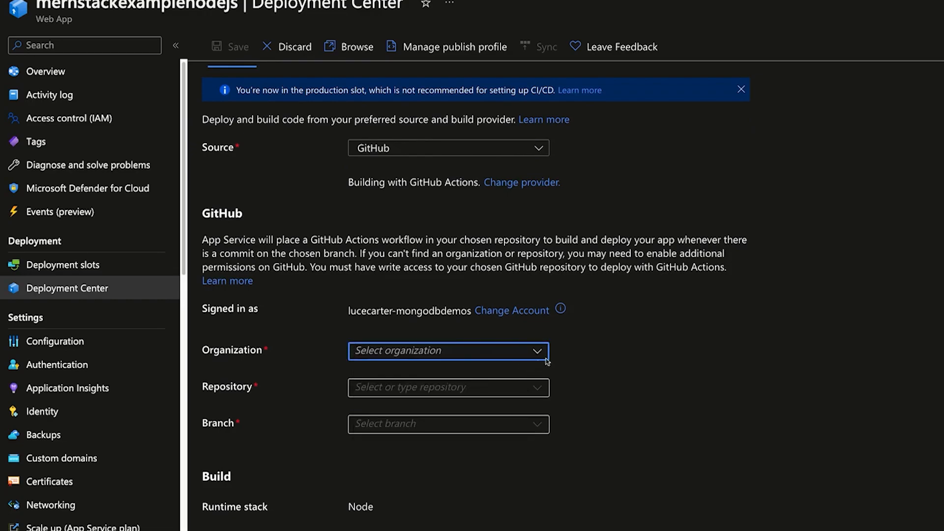
{"action": "left_click", "coordinate": [544, 352]}
{"action": "left_click", "coordinate": [443, 376]}
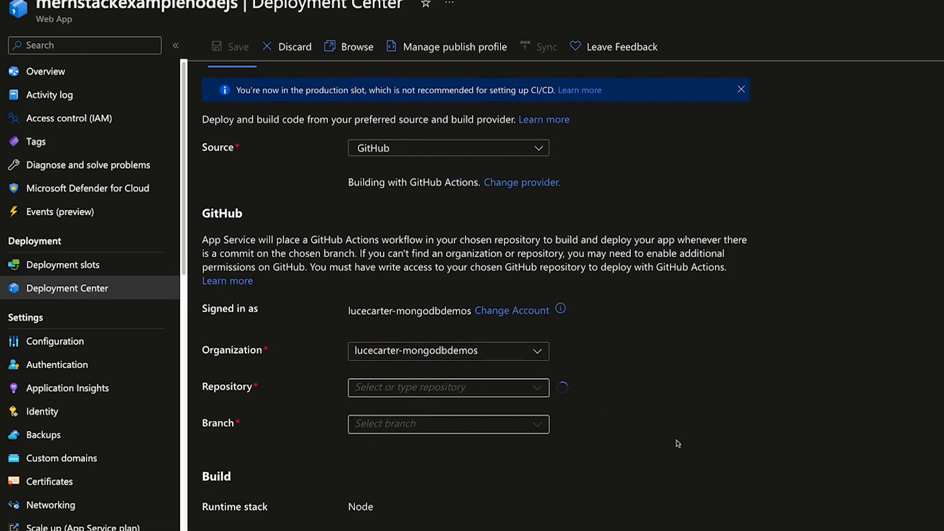
- Pick repository mern-stack-azure-deployment-example on branch main and save the deployment configuration
{"action": "scroll", "coordinate": [618, 413], "scroll_direction": "down", "scroll_amount": 1}
{"action": "left_click", "coordinate": [536, 375]}
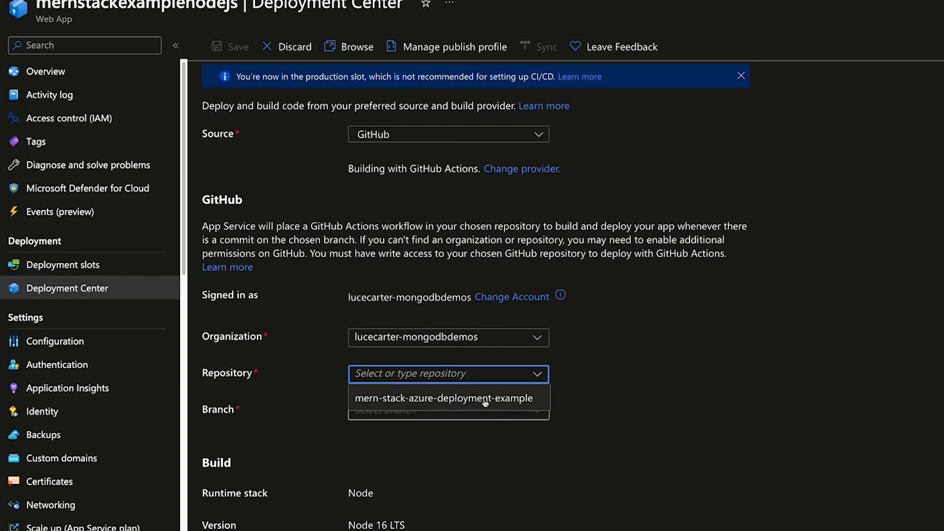
{"action": "left_click", "coordinate": [486, 399]}
{"action": "left_click", "coordinate": [527, 419]}
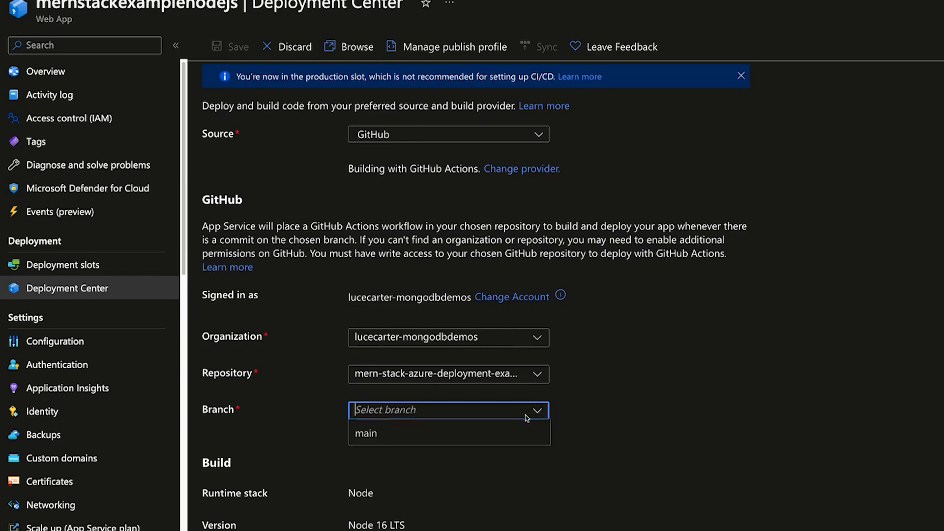
{"action": "left_click", "coordinate": [459, 433]}
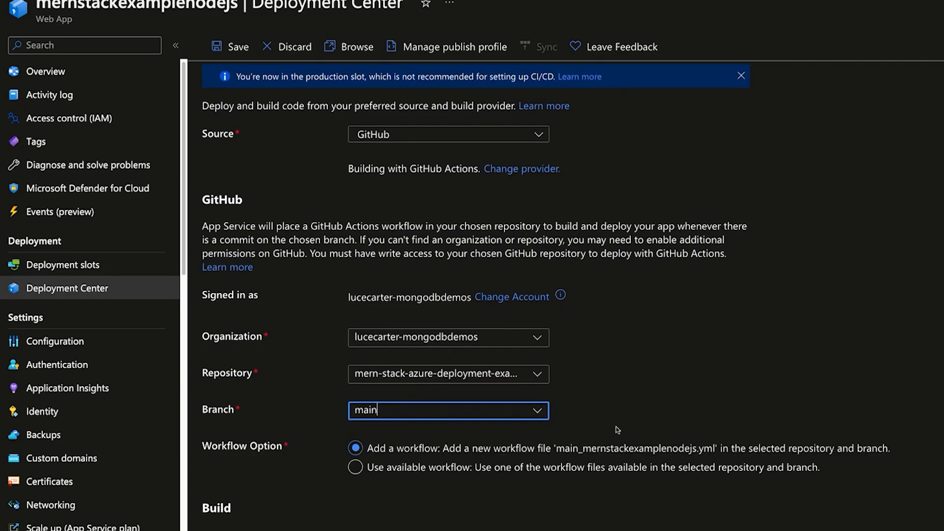
{"action": "scroll", "coordinate": [617, 430], "scroll_direction": "down", "scroll_amount": 2}
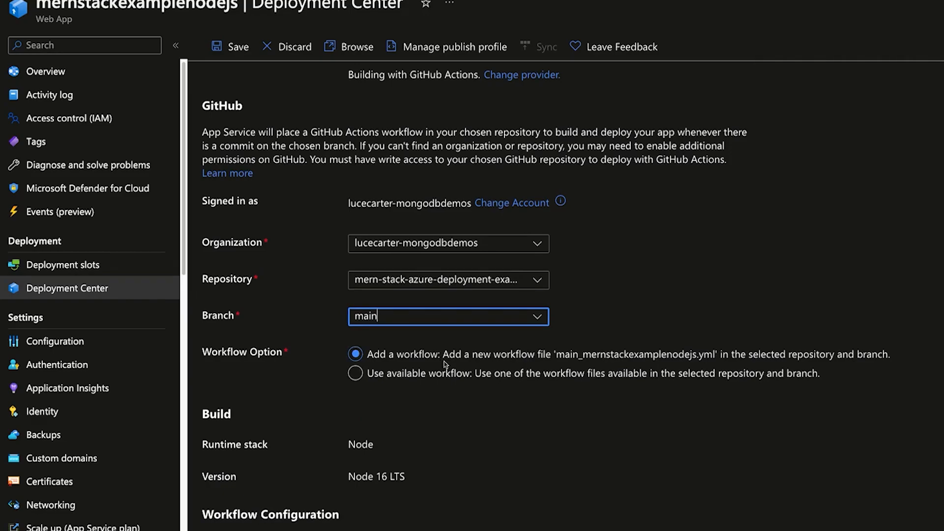
{"action": "scroll", "coordinate": [483, 335], "scroll_direction": "down", "scroll_amount": 1}
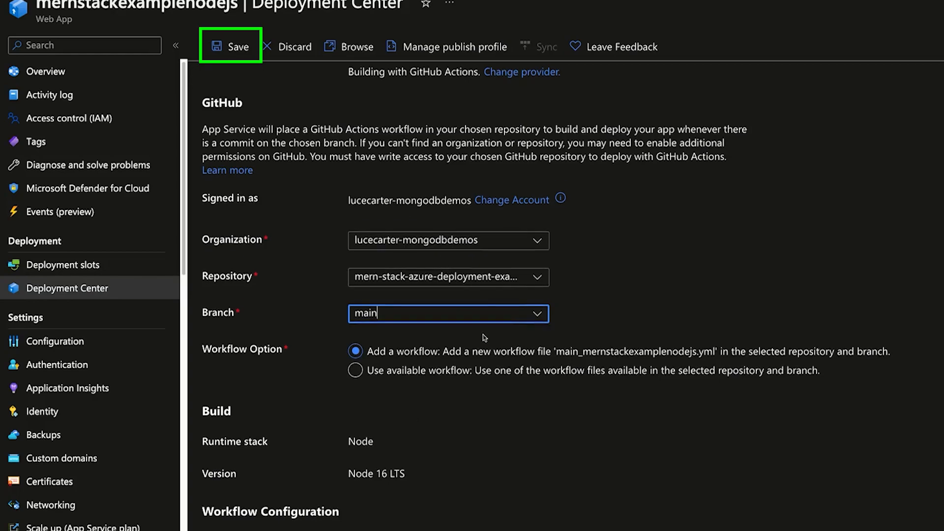
{"action": "scroll", "coordinate": [485, 337], "scroll_direction": "up", "scroll_amount": 3}
{"action": "left_click", "coordinate": [230, 47]}
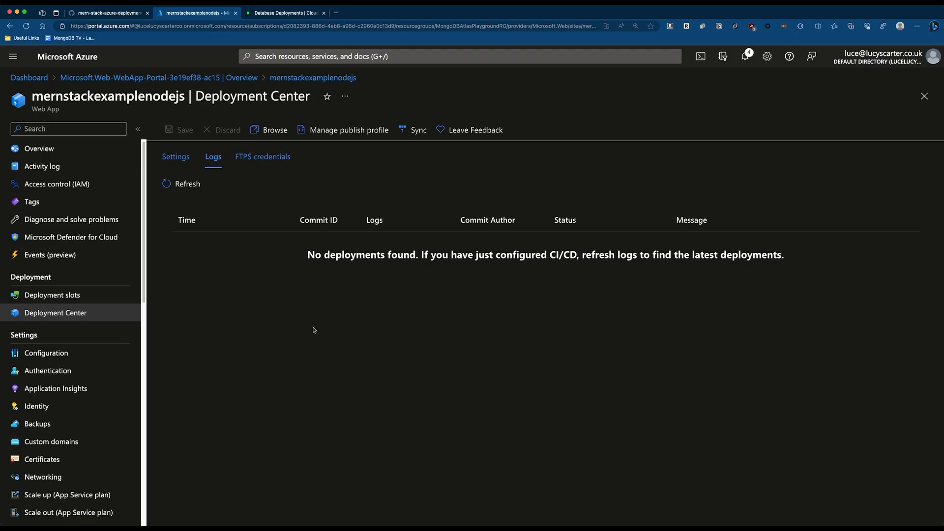
- Open the GitHub commit adding main_mernstackexamplenodejs.yml and review its 56-line diff
{"action": "left_click", "coordinate": [112, 18]}
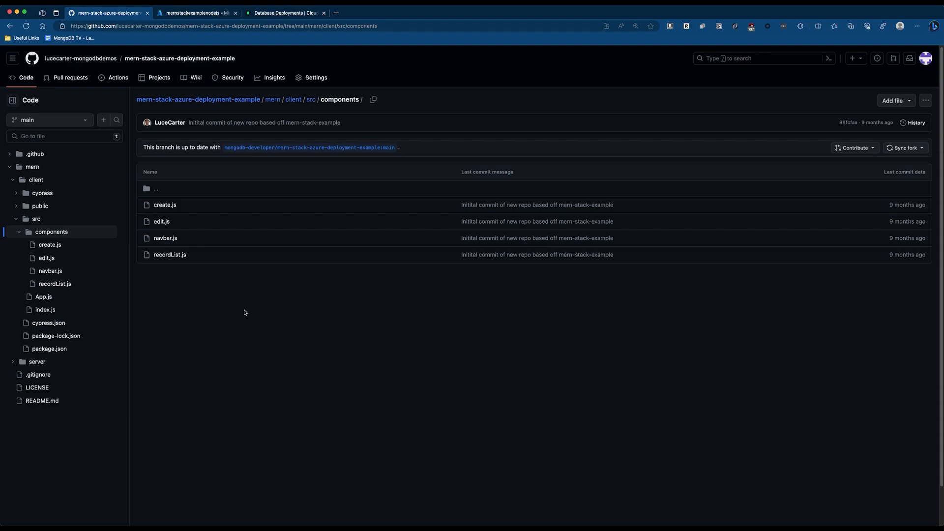
{"action": "left_click", "coordinate": [207, 104]}
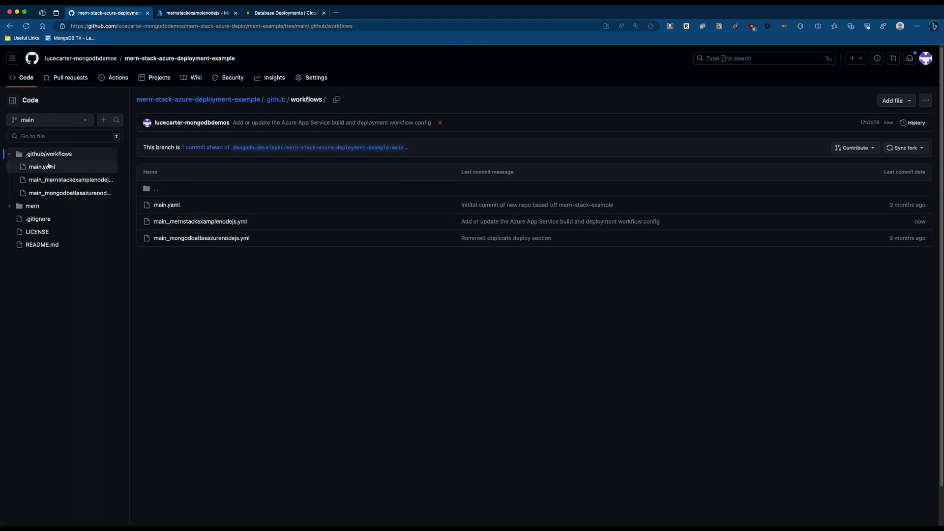
{"action": "left_click", "coordinate": [310, 124]}
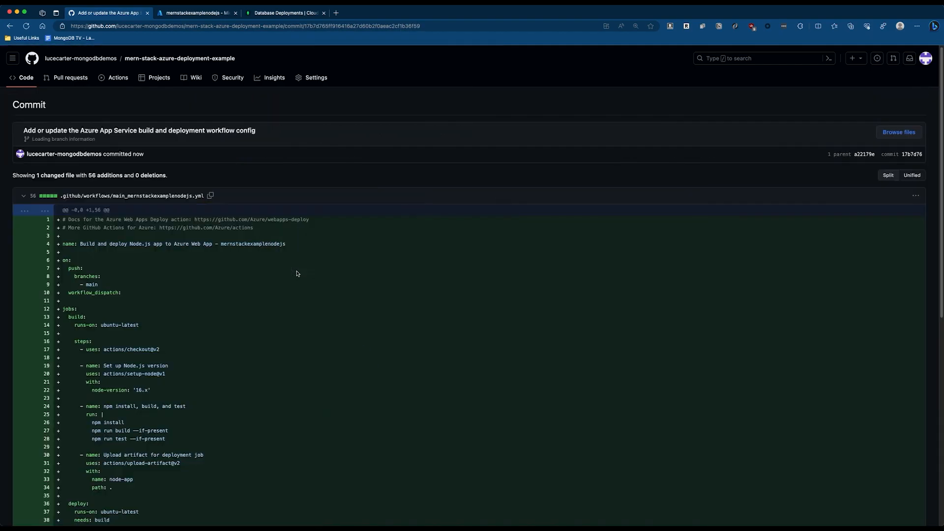
{"action": "scroll", "coordinate": [309, 307], "scroll_direction": "down", "scroll_amount": 15}
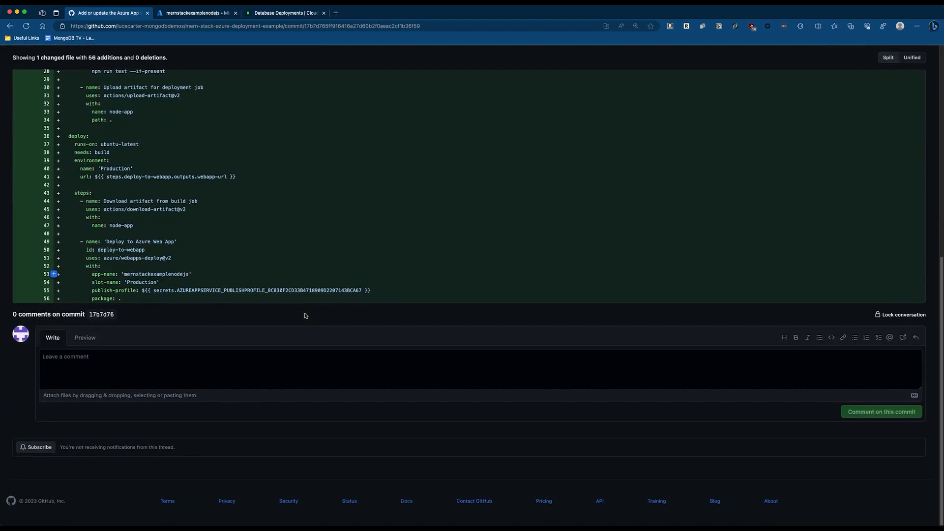
{"action": "scroll", "coordinate": [307, 312], "scroll_direction": "up", "scroll_amount": 20}
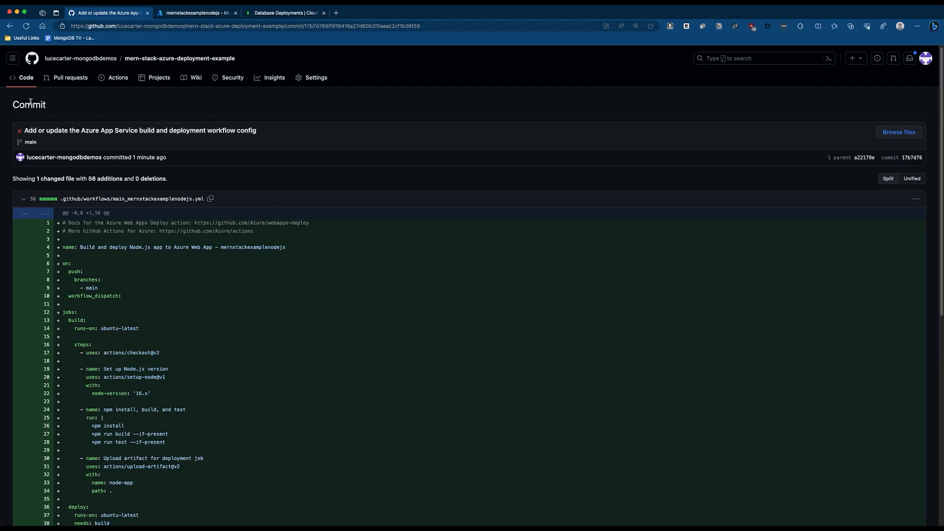
- Edit .github/workflows/main_mernstackexamplenodejs.yml with the mernstackbuild.yml gist brought into the same window
{"action": "left_click", "coordinate": [23, 77]}
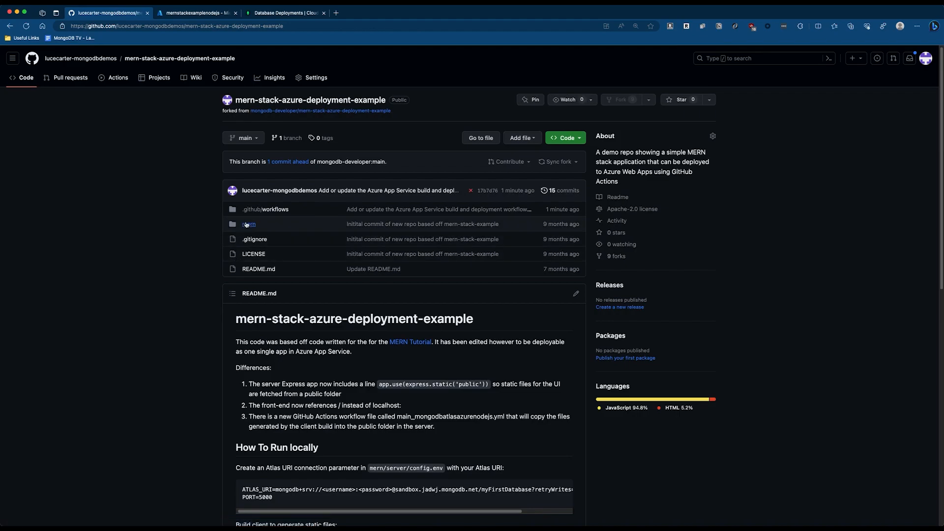
{"action": "left_click", "coordinate": [268, 210]}
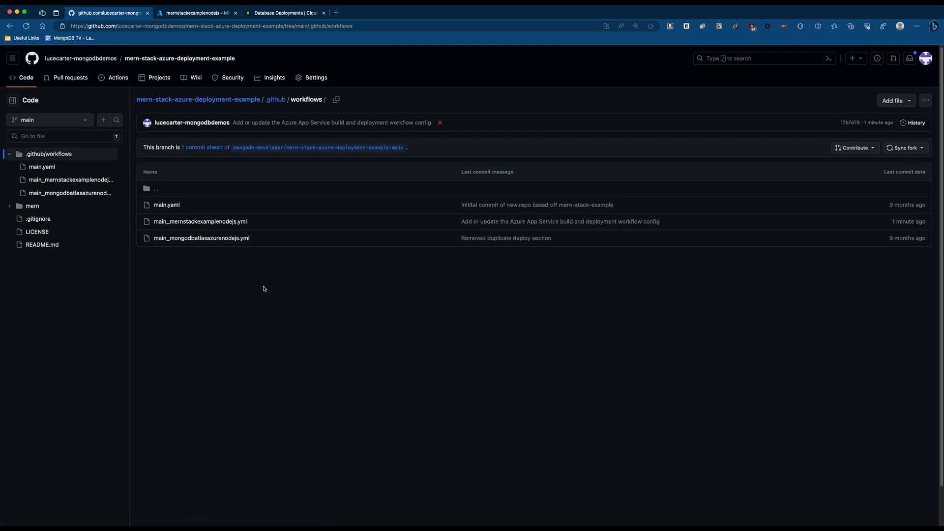
{"action": "left_click", "coordinate": [195, 223]}
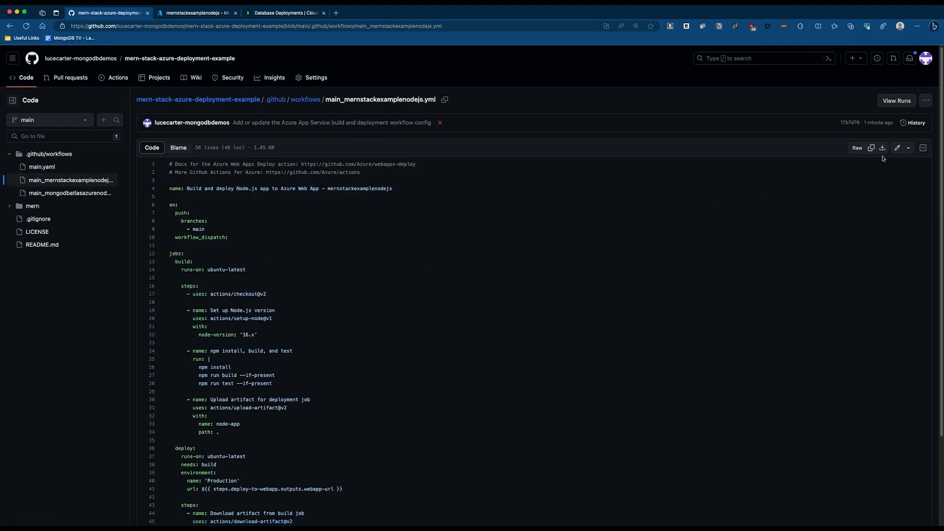
{"action": "left_click", "coordinate": [898, 147]}
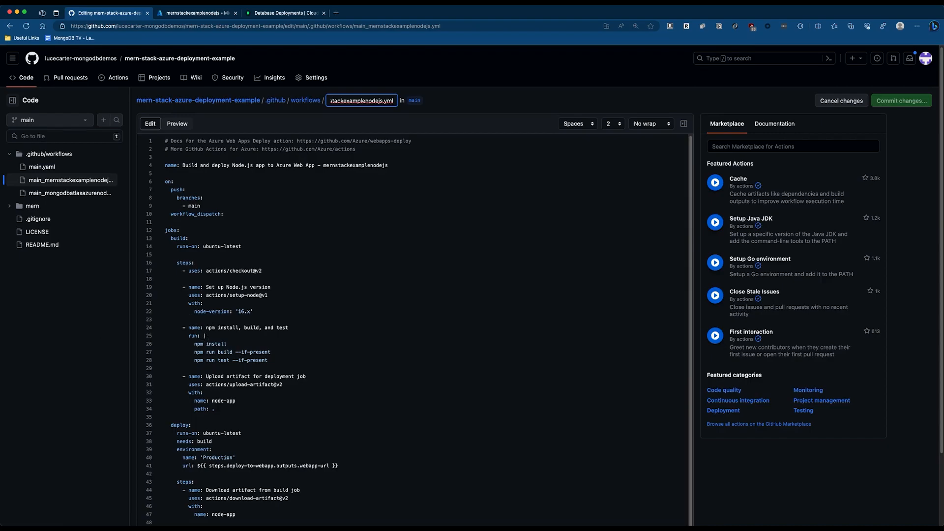
{"action": "key", "text": "super+Tab"}
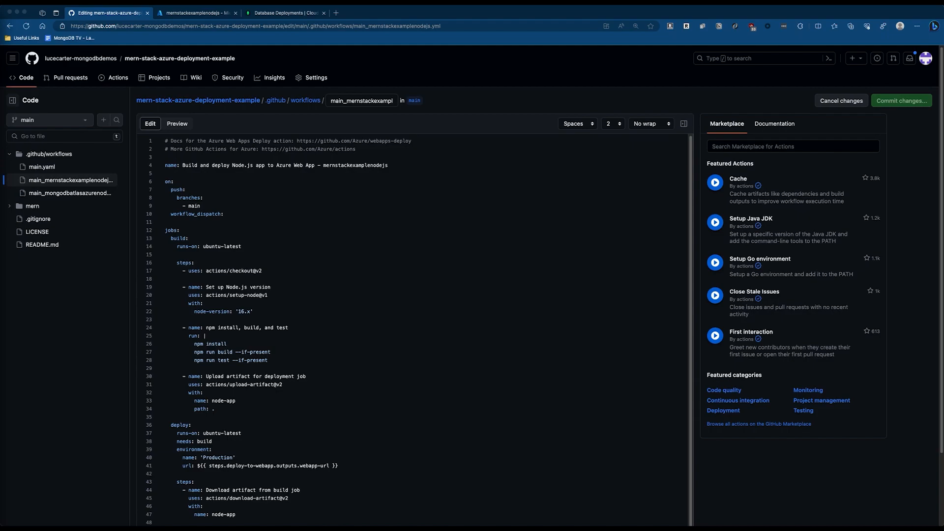
{"action": "left_click_drag", "start_coordinate": [1, 84], "coordinate": [389, 20]}
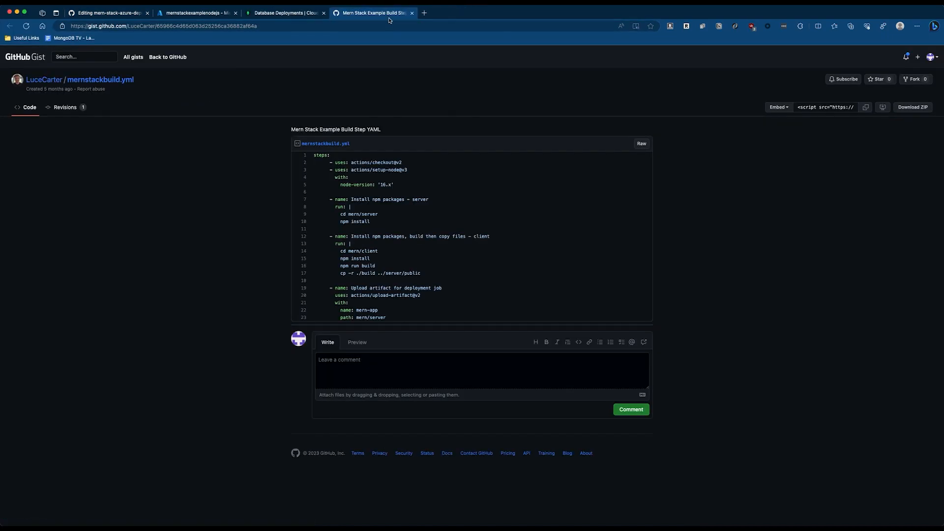
- Copy all raw YAML steps from the mernstackbuild.yml gist and return to the workflow editor
{"action": "left_click", "coordinate": [643, 143]}
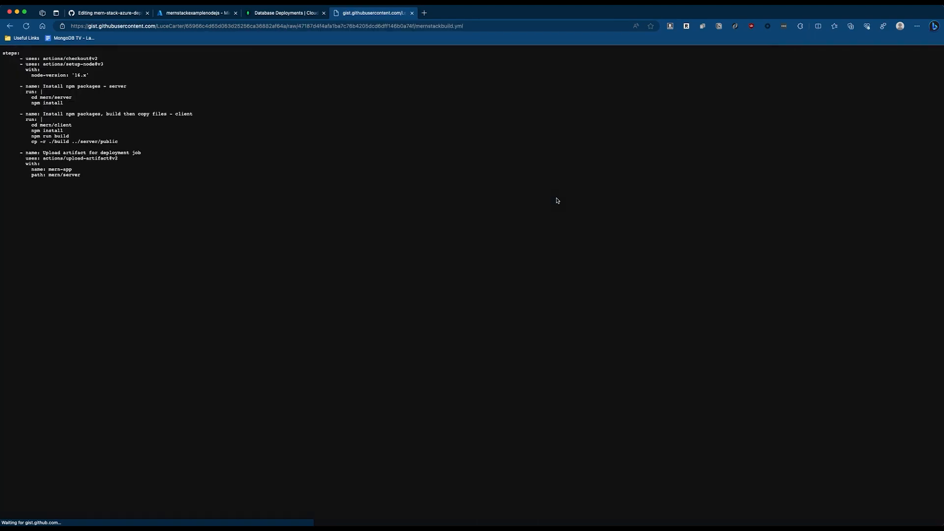
{"action": "left_click_drag", "start_coordinate": [162, 249], "coordinate": [2, 51]}
{"action": "key", "text": "ctrl+c"}
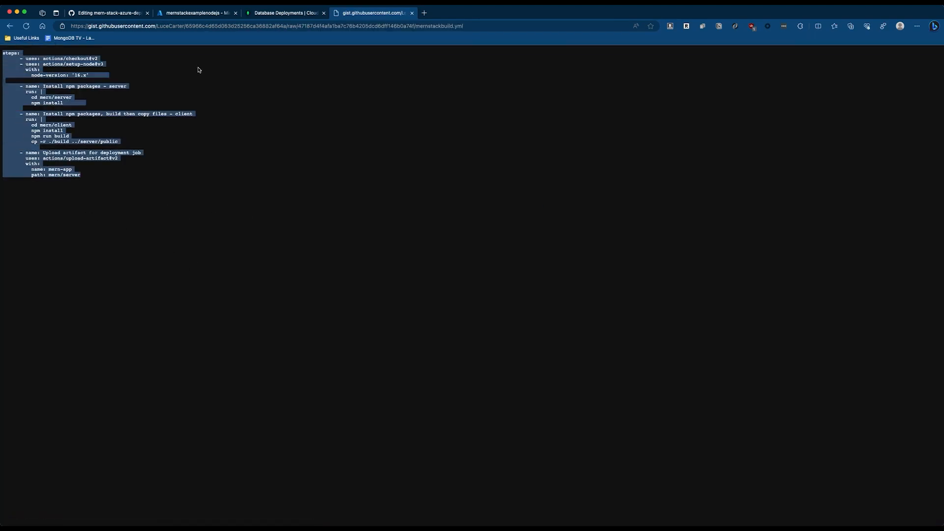
{"action": "left_click", "coordinate": [286, 13]}
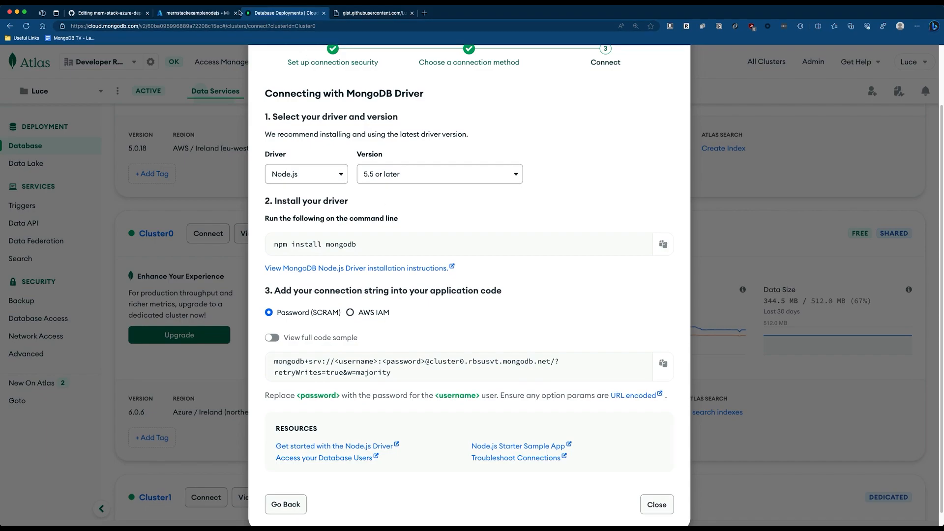
{"action": "left_click", "coordinate": [195, 13]}
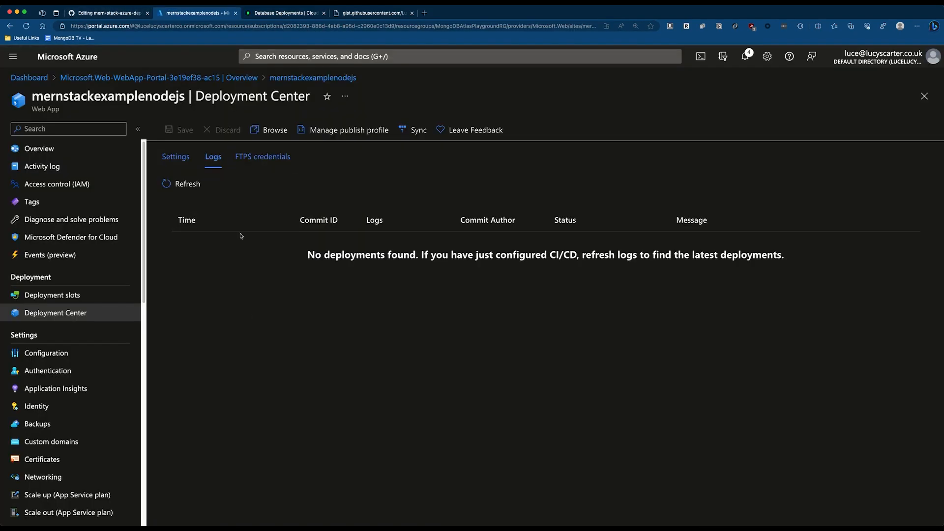
{"action": "left_click", "coordinate": [104, 14]}
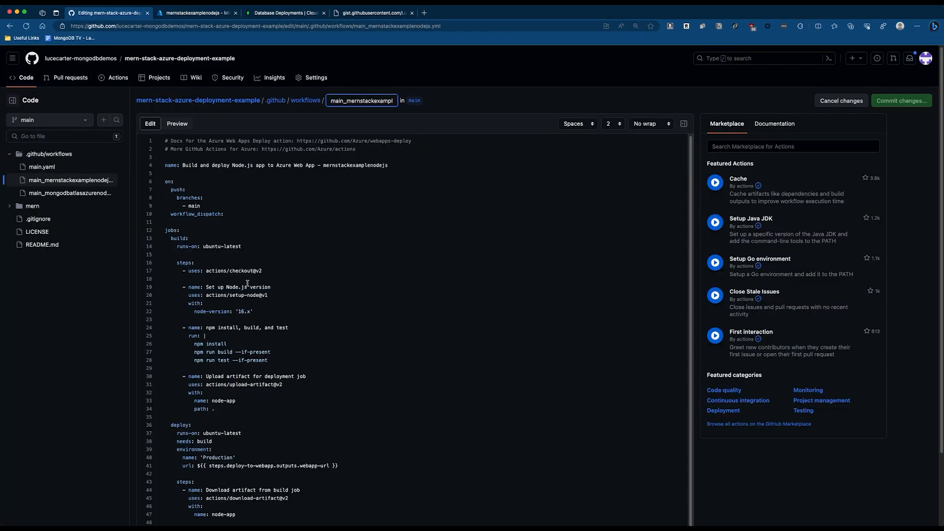
- Replace the workflow's original build steps with the pasted gist build steps
{"action": "left_click", "coordinate": [387, 305]}
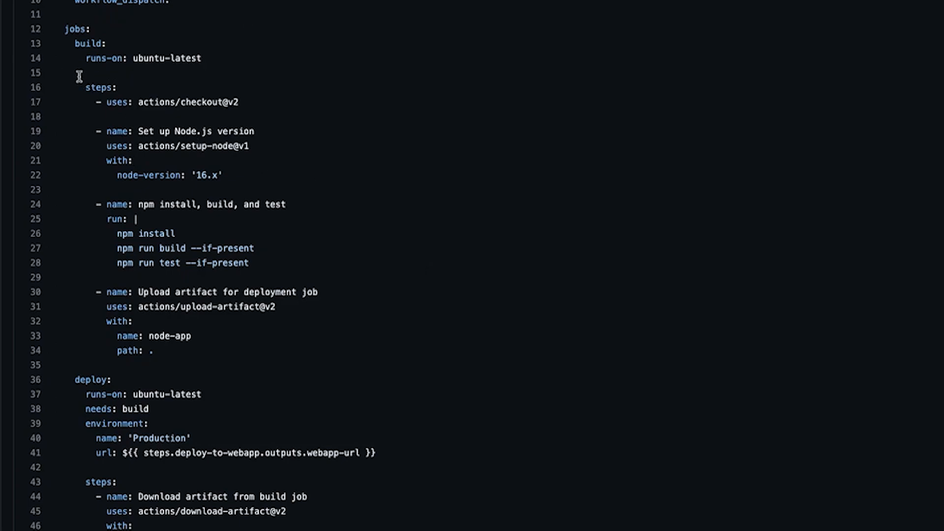
{"action": "left_click_drag", "start_coordinate": [84, 89], "coordinate": [317, 350]}
{"action": "key", "text": "ctrl+v"}
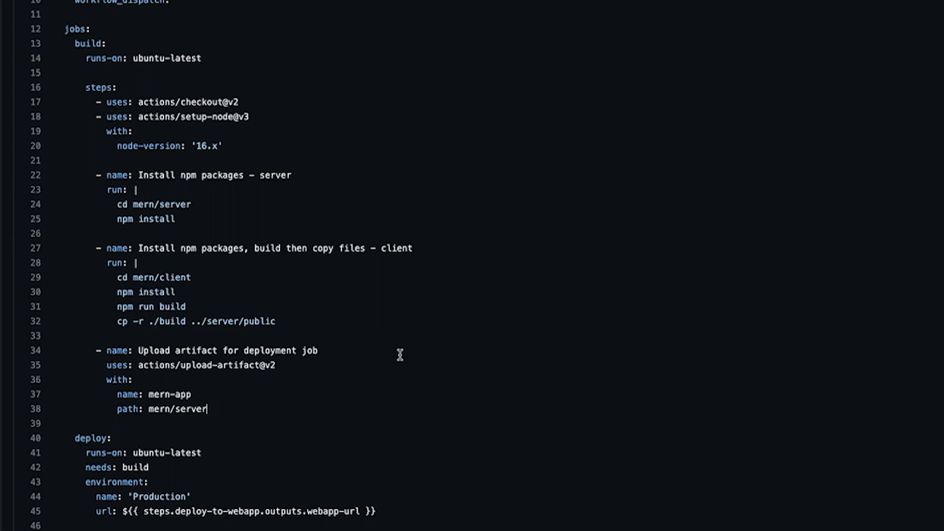
- Change the downloaded artifact name from node-app to mern-app
{"action": "left_click", "coordinate": [202, 397]}
{"action": "scroll", "coordinate": [226, 408], "scroll_direction": "down", "scroll_amount": 5}
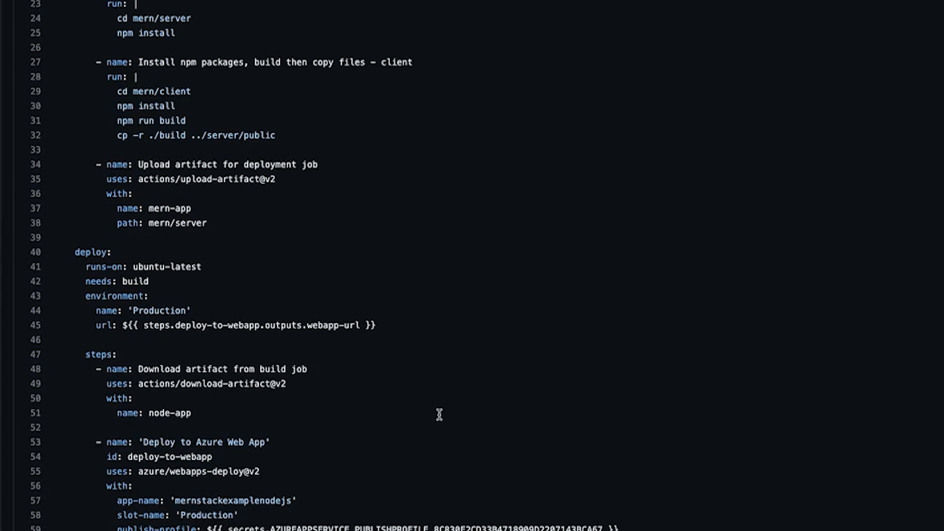
{"action": "scroll", "coordinate": [439, 414], "scroll_direction": "down", "scroll_amount": 1}
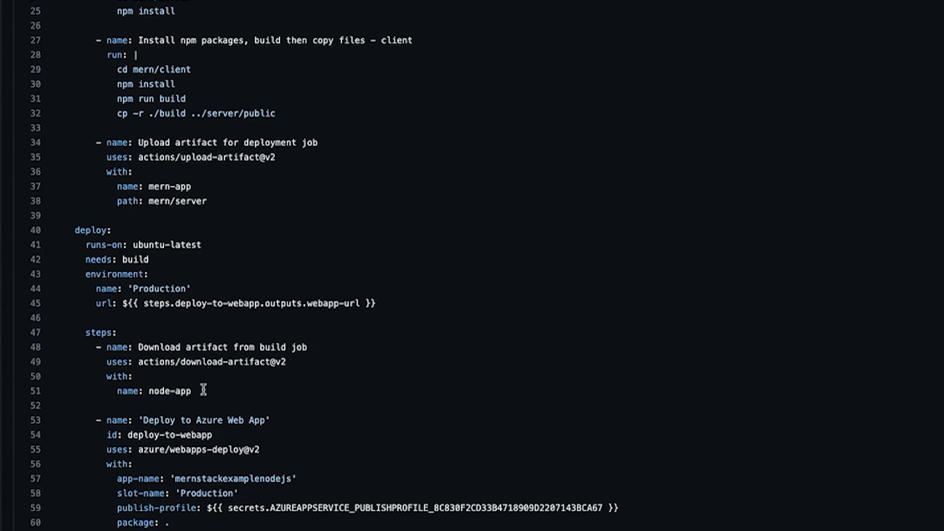
{"action": "double_click", "coordinate": [174, 391]}
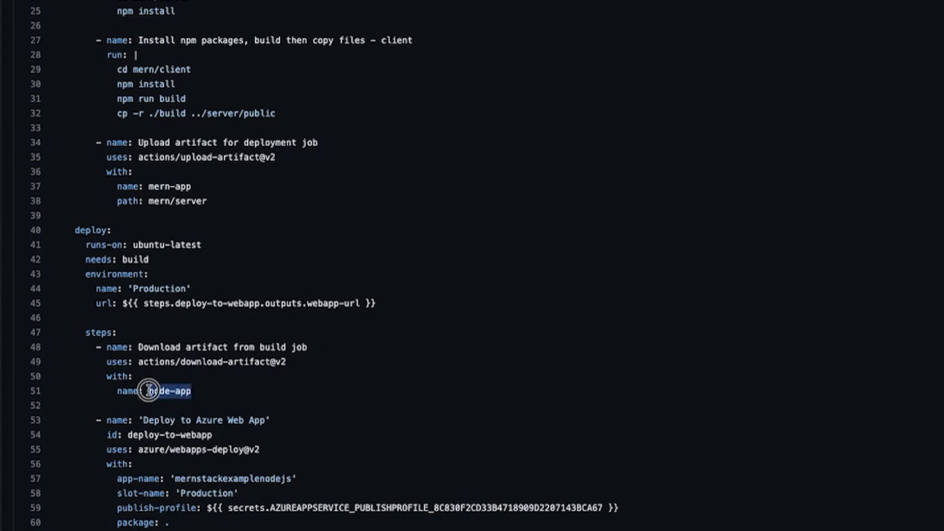
{"action": "type", "text": "mern-app"}
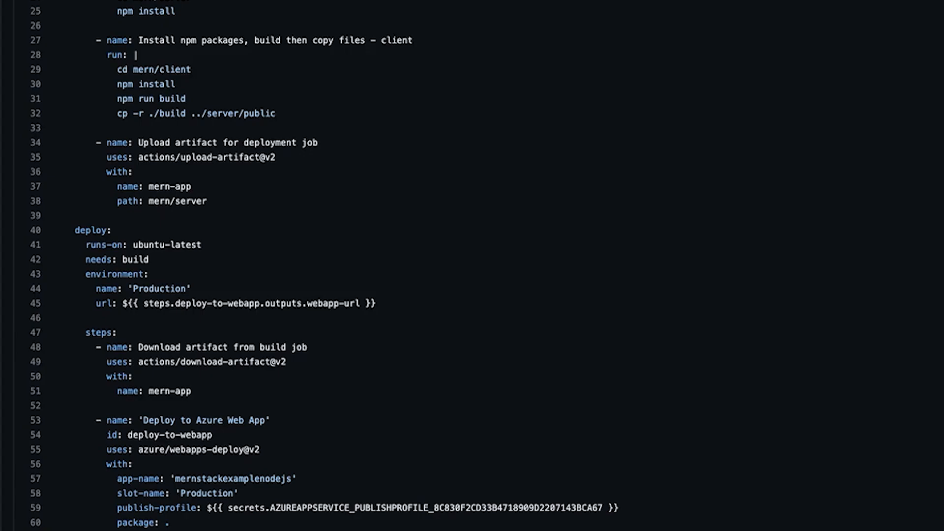
{"action": "scroll", "coordinate": [504, 306], "scroll_direction": "down", "scroll_amount": 1}
{"action": "scroll", "coordinate": [447, 343], "scroll_direction": "up", "scroll_amount": 1}
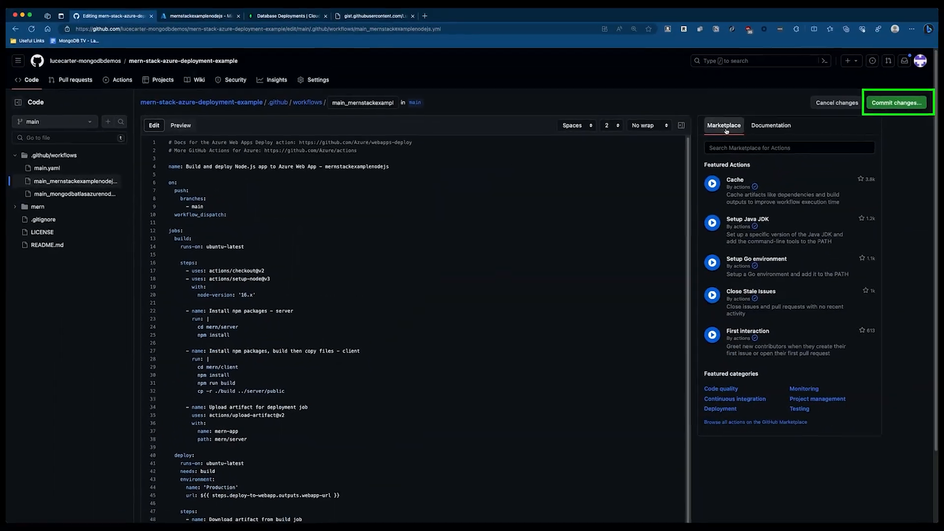
- Commit the workflow change to main and view the new run's failing deploy job log
{"action": "left_click", "coordinate": [897, 103]}
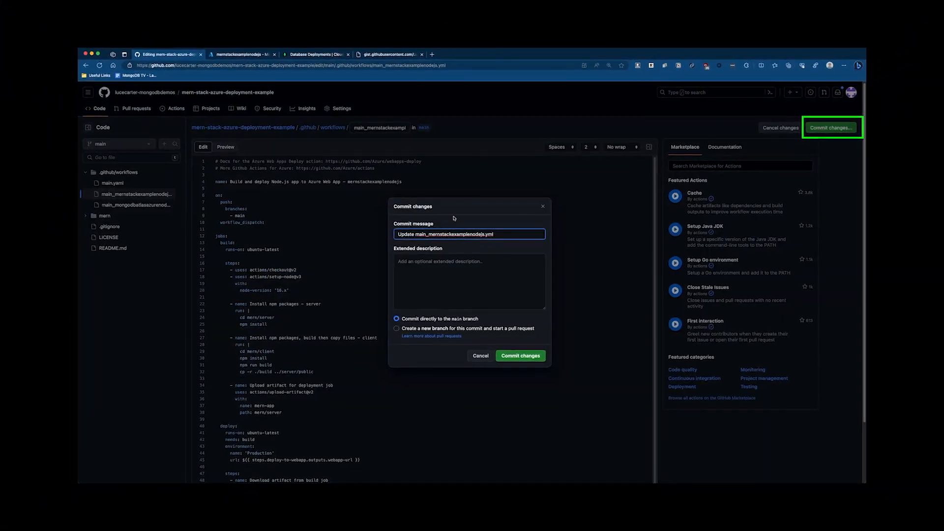
{"action": "left_click", "coordinate": [521, 357]}
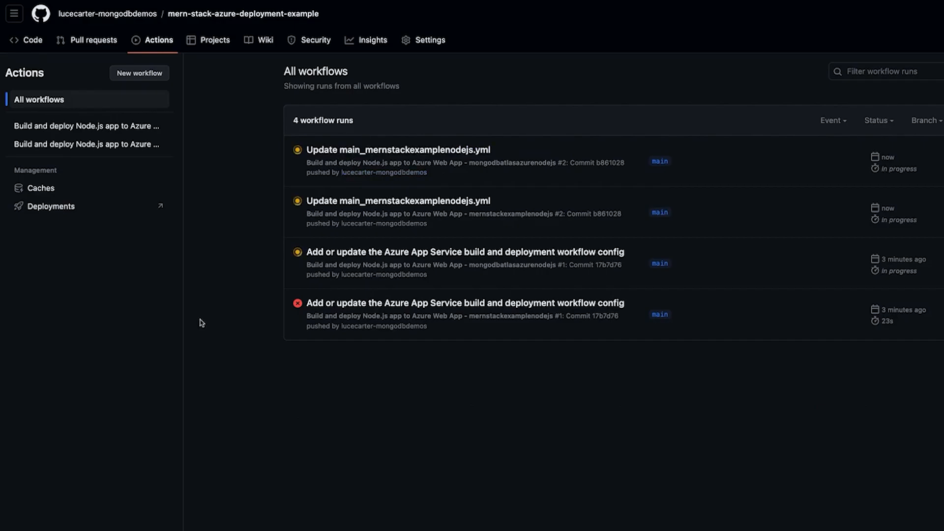
{"action": "left_click", "coordinate": [247, 253]}
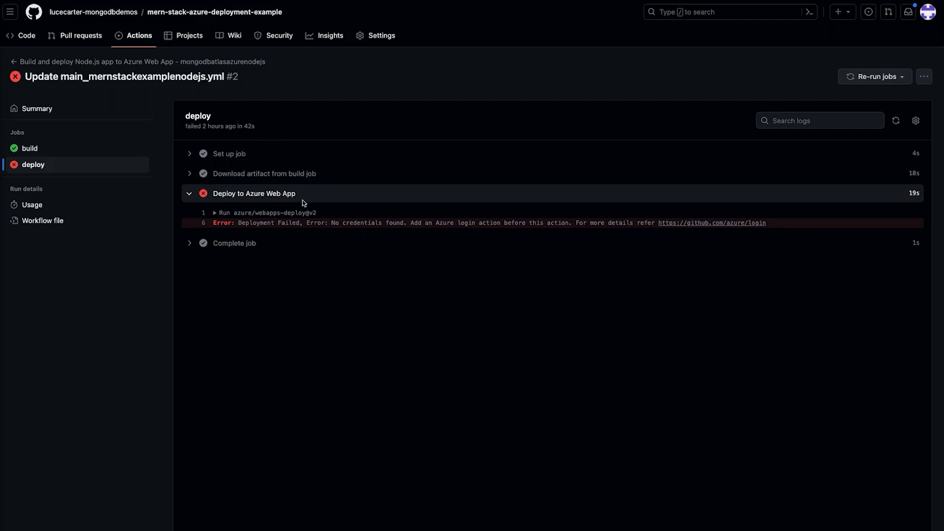
- Zoom in to read the 'No credentials found' error, then return to the workflow runs list
{"action": "key", "text": "super+equal"}
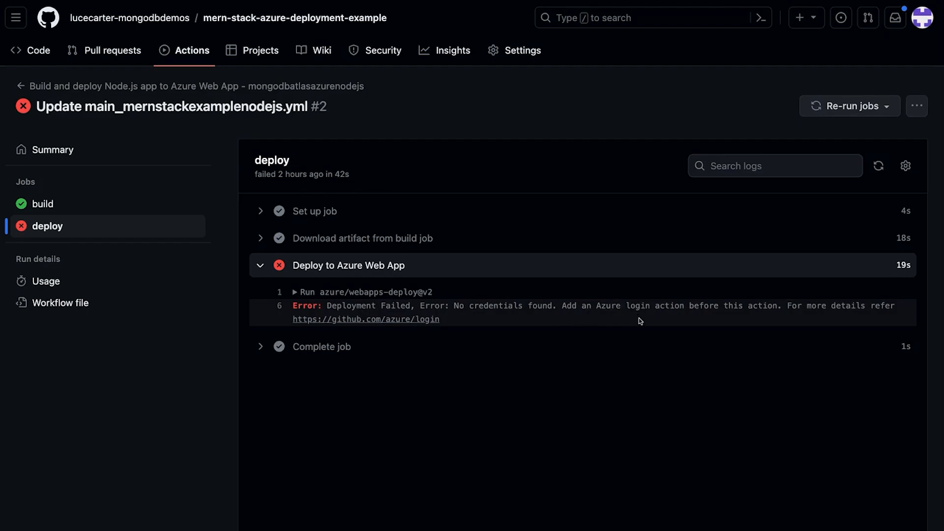
{"action": "key", "text": "super+minus"}
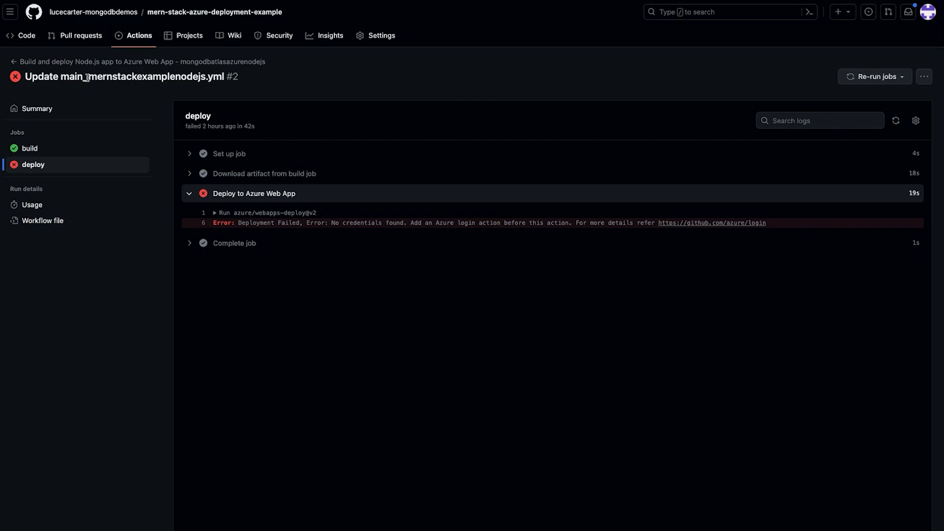
{"action": "left_click_drag", "start_coordinate": [88, 78], "coordinate": [212, 78]}
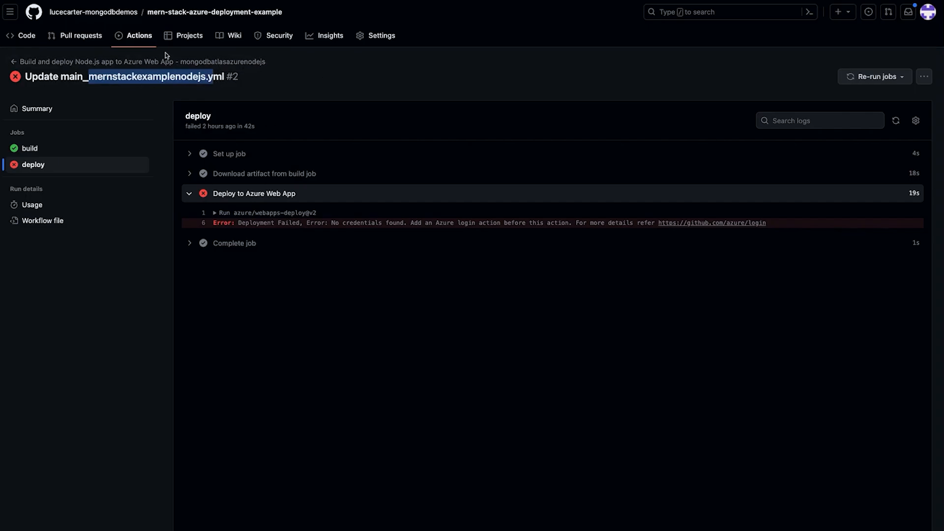
{"action": "left_click", "coordinate": [128, 37]}
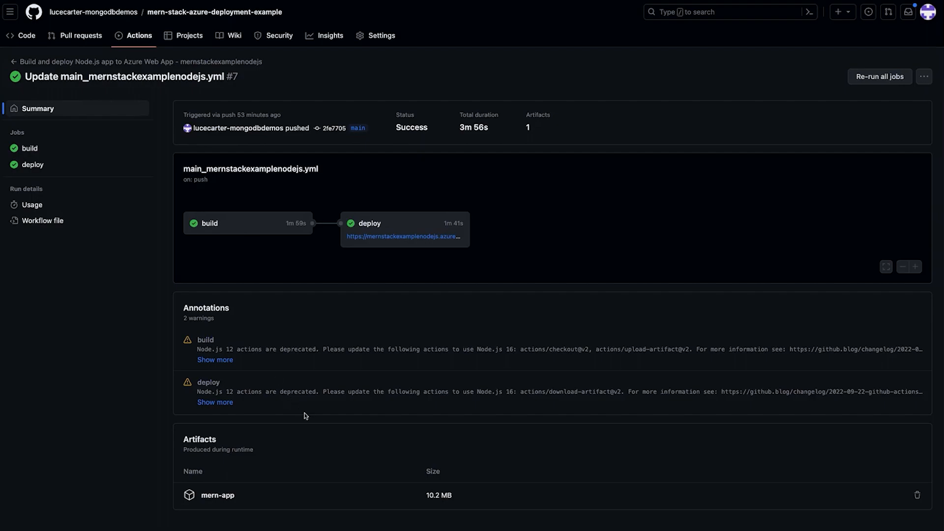
- Follow the successful deploy job's URL to the deployed web app
{"action": "left_click", "coordinate": [426, 237]}
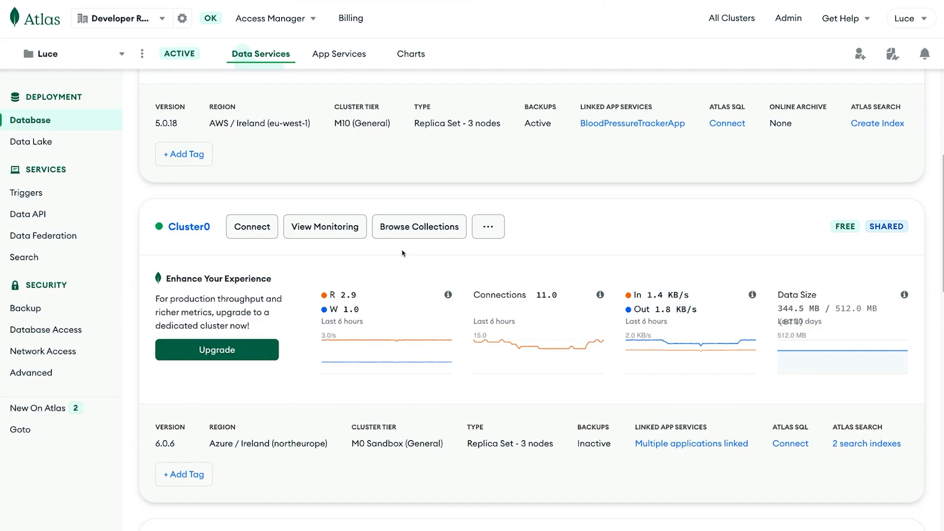
- Browse Cluster0, open the employees.records collection, and begin inserting a new document
{"action": "left_click", "coordinate": [408, 234]}
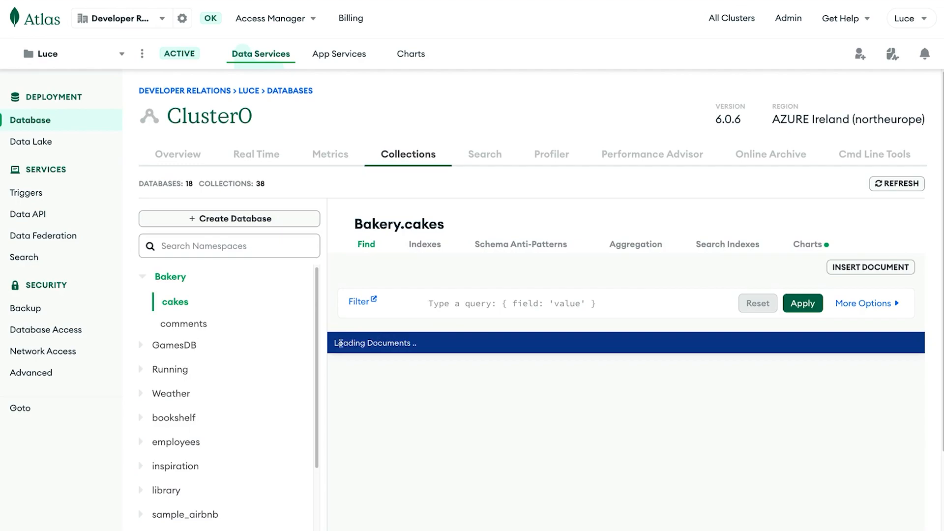
{"action": "left_click", "coordinate": [145, 281]}
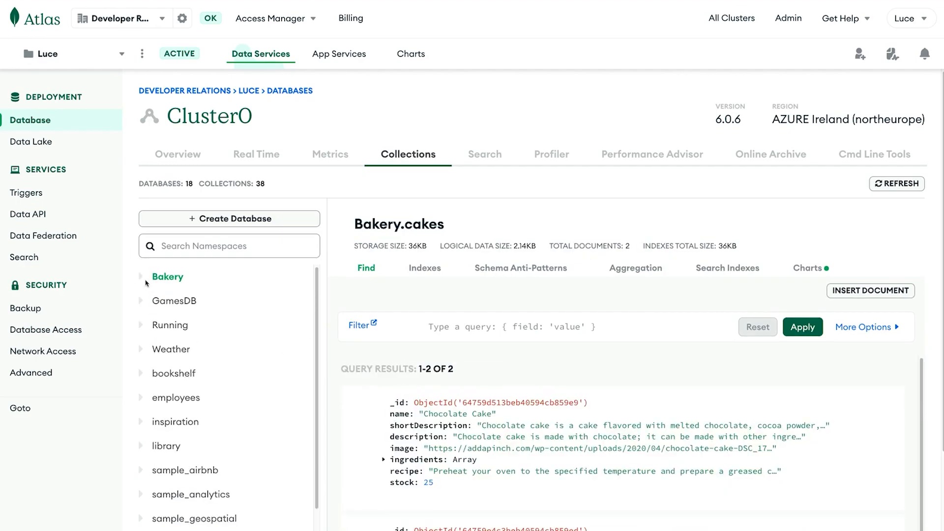
{"action": "left_click", "coordinate": [141, 392]}
{"action": "left_click", "coordinate": [177, 417]}
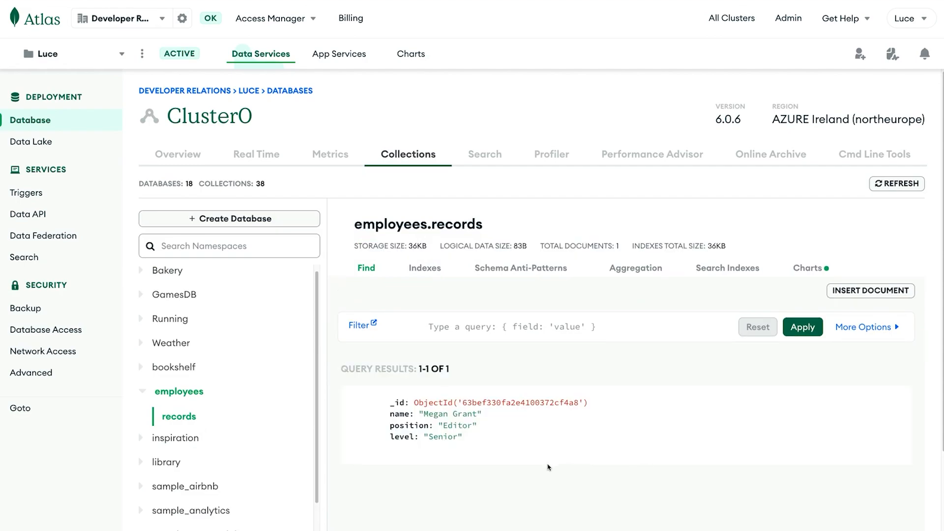
{"action": "left_click_drag", "start_coordinate": [492, 438], "coordinate": [402, 402]}
{"action": "left_click", "coordinate": [553, 478]}
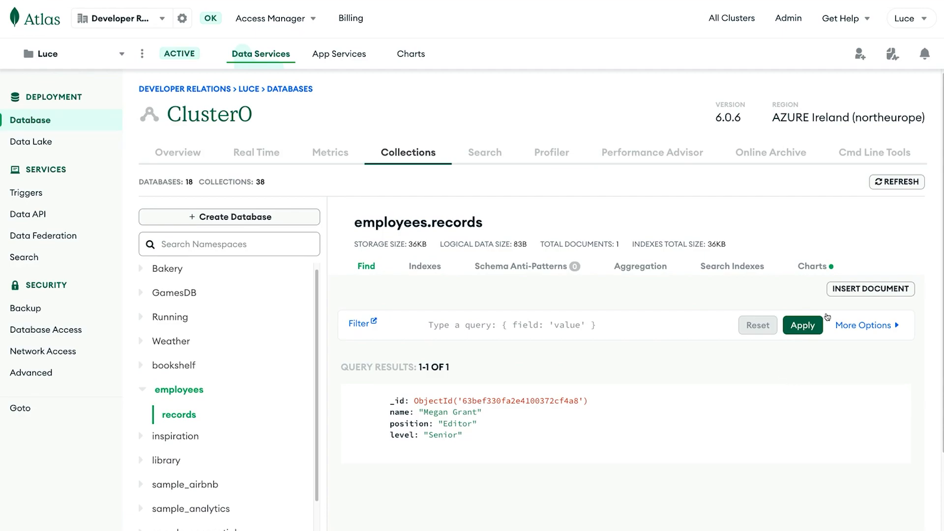
{"action": "left_click", "coordinate": [839, 290]}
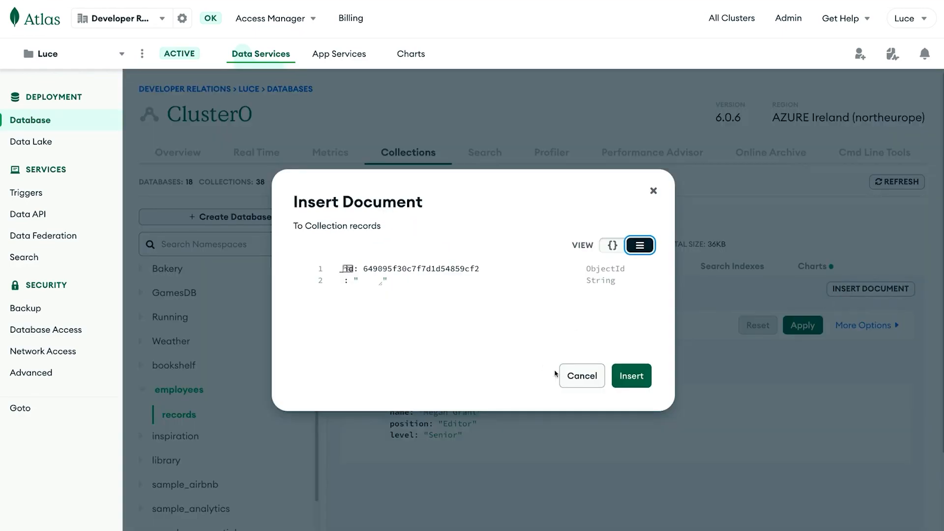
- Paste a copy of the existing employee document as JSON into a new insert draft for records
{"action": "left_click", "coordinate": [561, 375]}
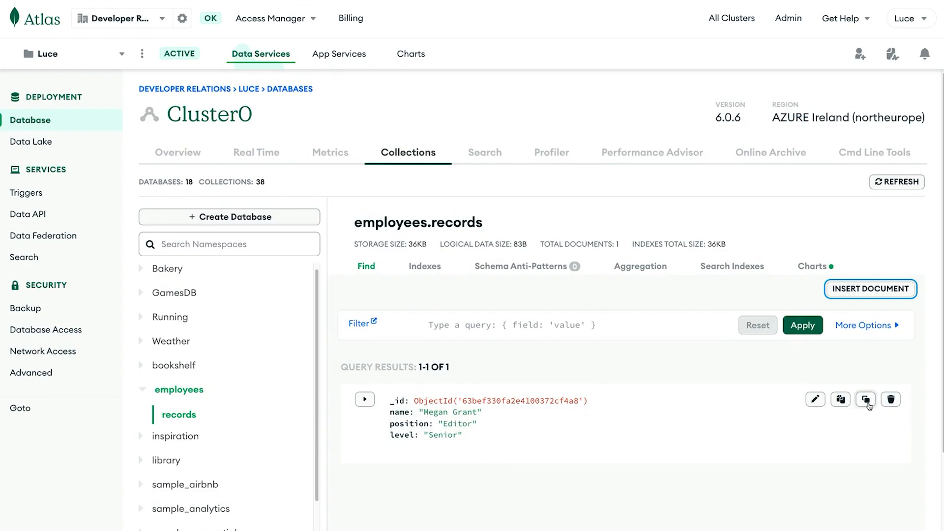
{"action": "left_click", "coordinate": [840, 400]}
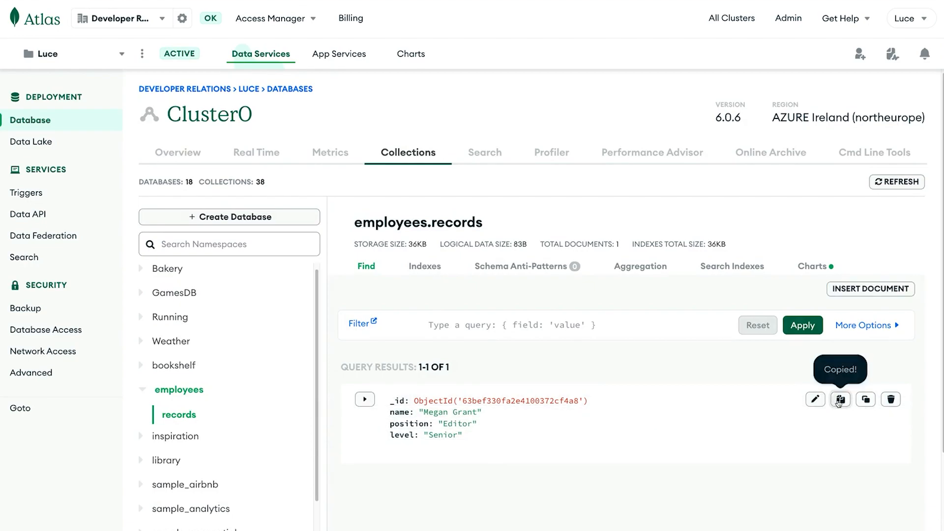
{"action": "left_click", "coordinate": [850, 289]}
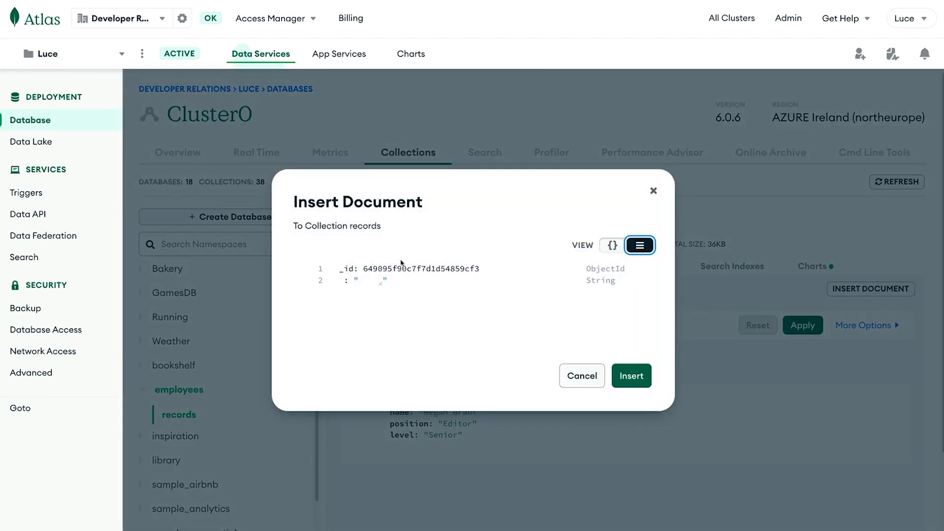
{"action": "left_click", "coordinate": [613, 245]}
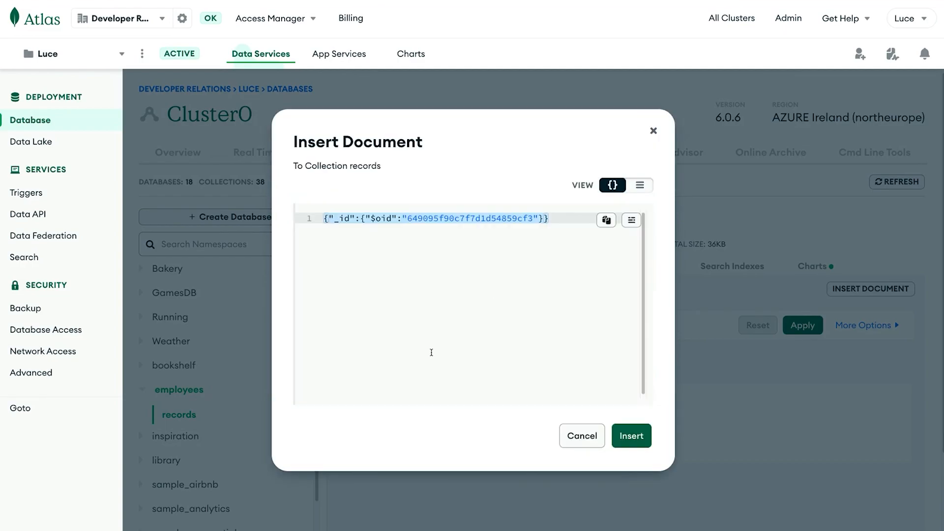
{"action": "left_click", "coordinate": [432, 346]}
{"action": "key", "text": "ctrl+v"}
{"action": "right_click", "coordinate": [512, 314]}
{"action": "key", "text": "Escape"}
{"action": "left_click", "coordinate": [632, 221]}
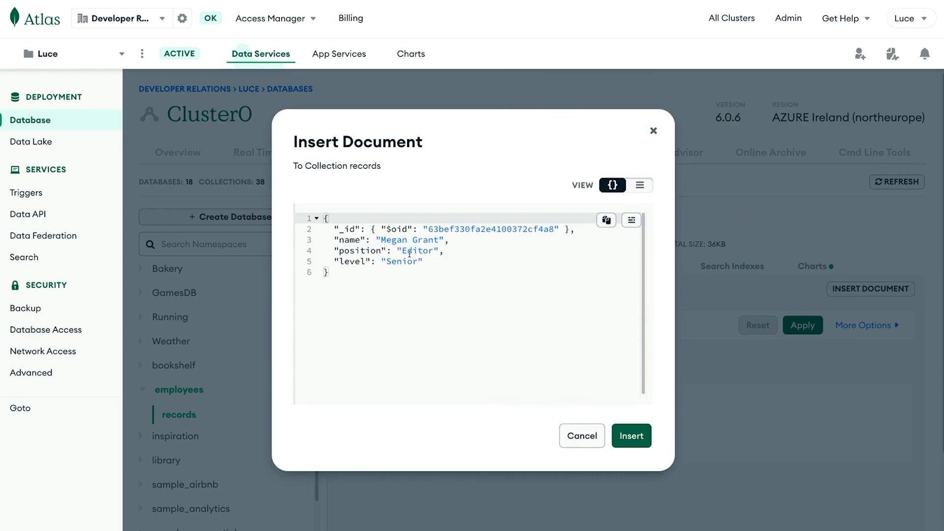
- Drop the copied _id, enter the new employee's name and position Developer Advocate, keep level Senior, and insert
{"action": "left_click_drag", "start_coordinate": [334, 229], "coordinate": [577, 229]}
{"action": "key", "text": "BackSpace"}
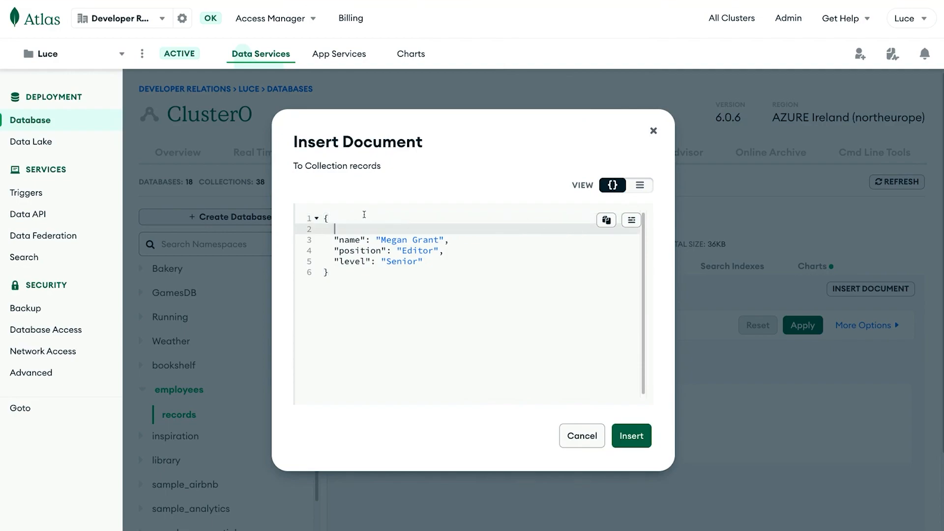
{"action": "key", "text": "BackSpace"}
{"action": "key", "text": "BackSpace"}
{"action": "left_click_drag", "start_coordinate": [384, 230], "coordinate": [439, 229]}
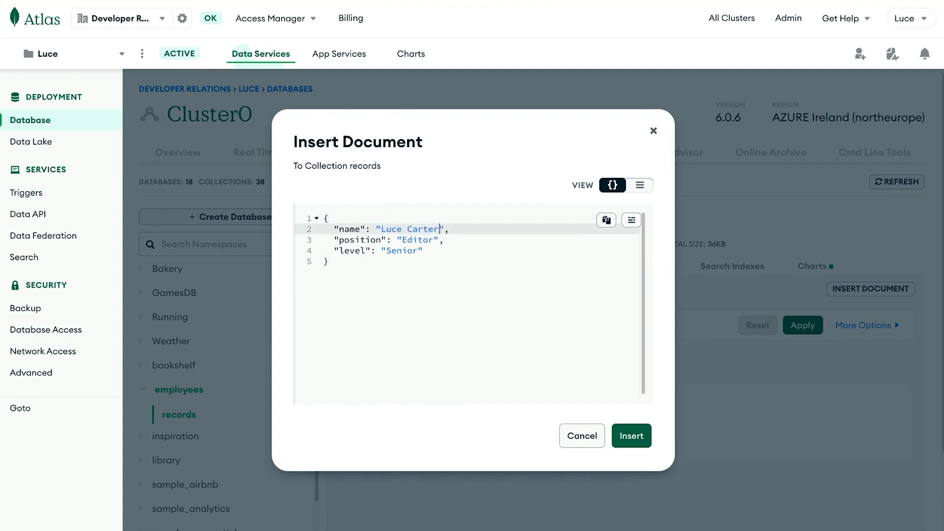
{"action": "double_click", "coordinate": [414, 240]}
{"action": "type", "text": "Developer "}
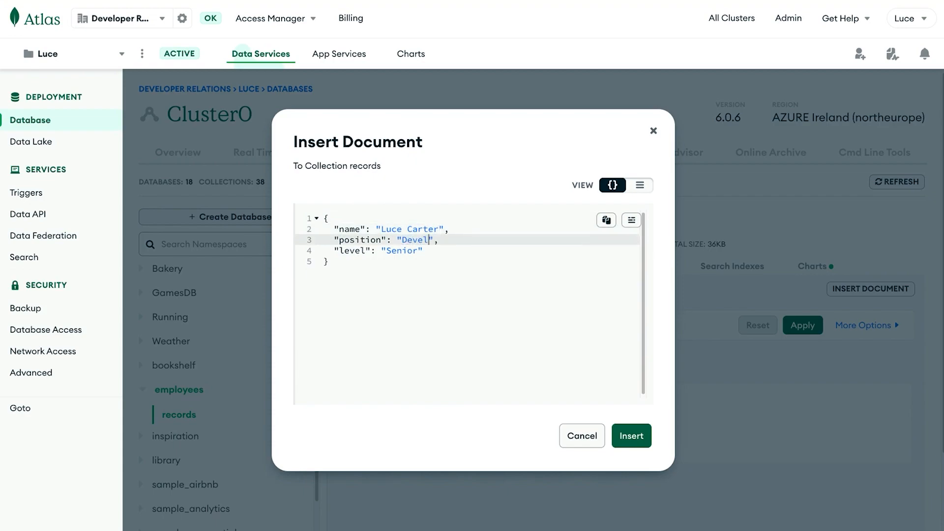
{"action": "type", "text": "Advocate"}
{"action": "double_click", "coordinate": [397, 251]}
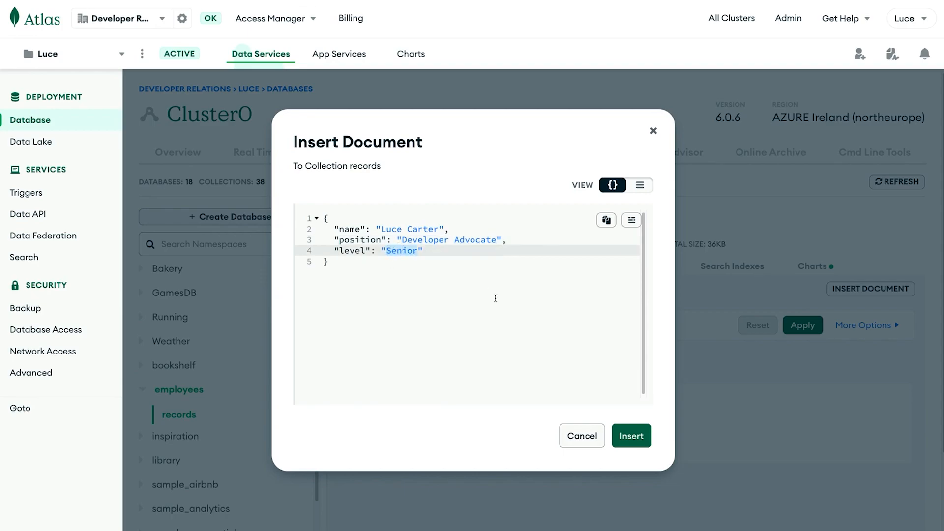
{"action": "left_click", "coordinate": [622, 433]}
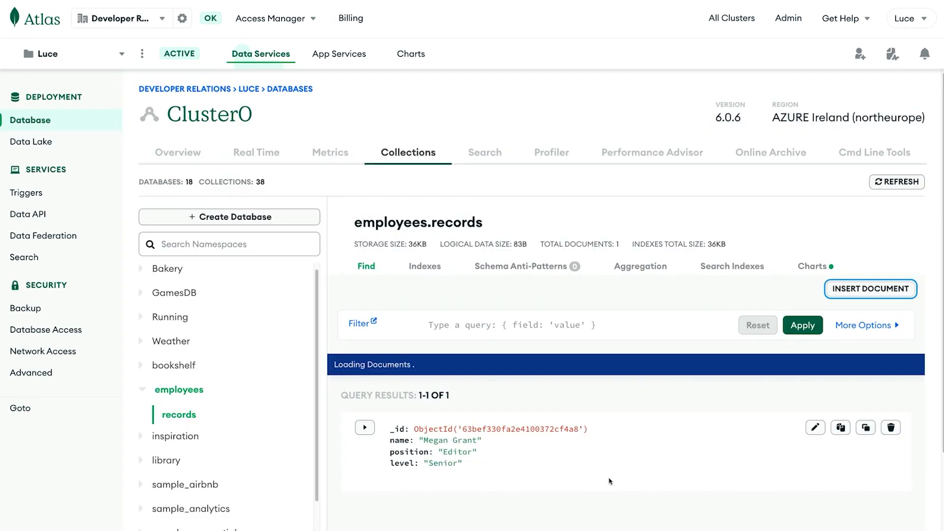